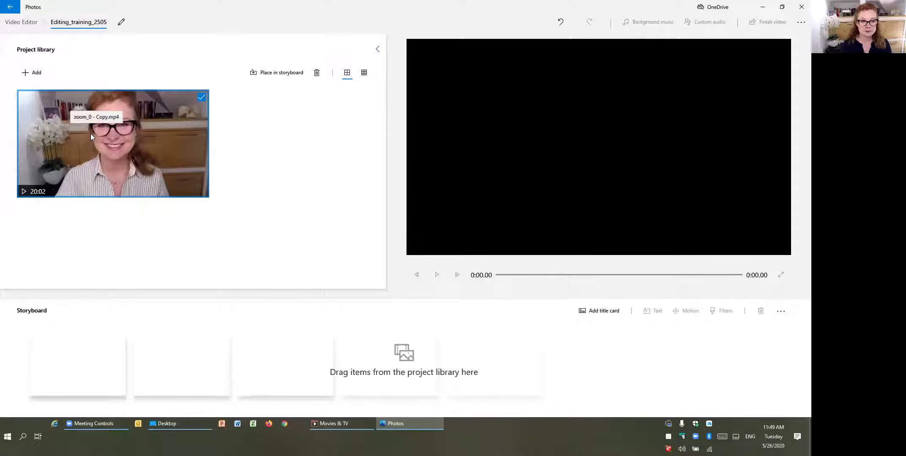
- Place the zoom_0 - Copy.mp4 clip in the storyboard and preview its opening seconds
drag(91, 134, 99, 382)
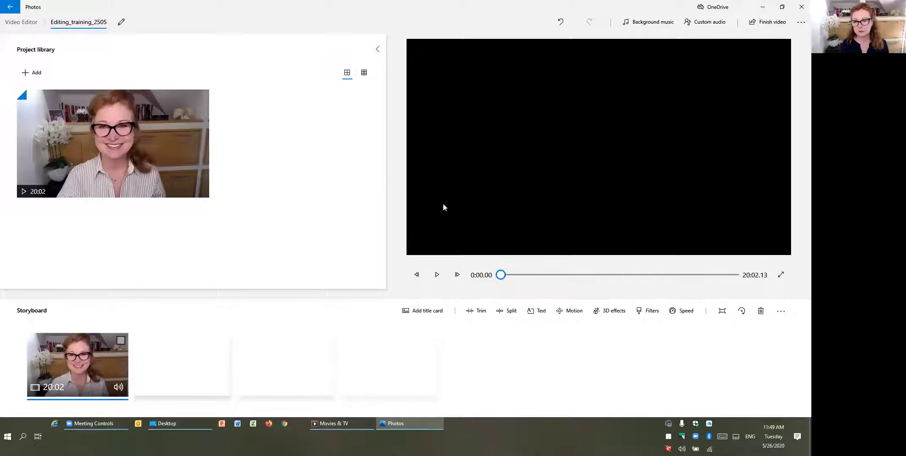
click(437, 275)
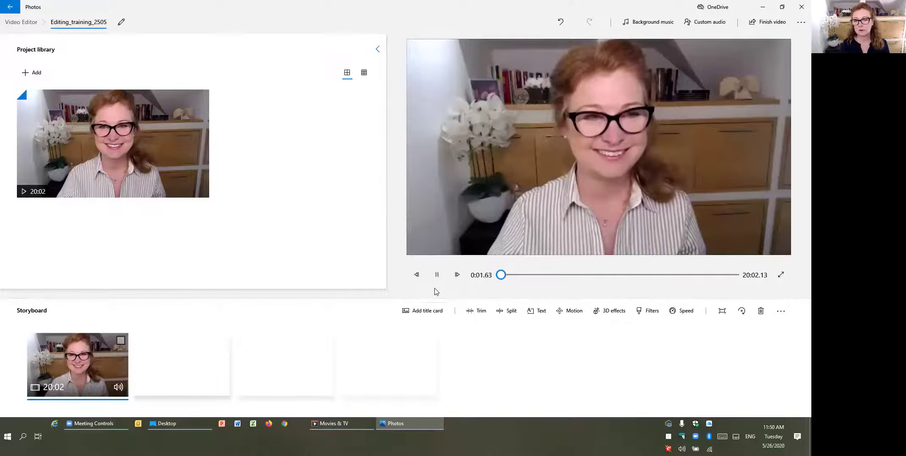
click(437, 281)
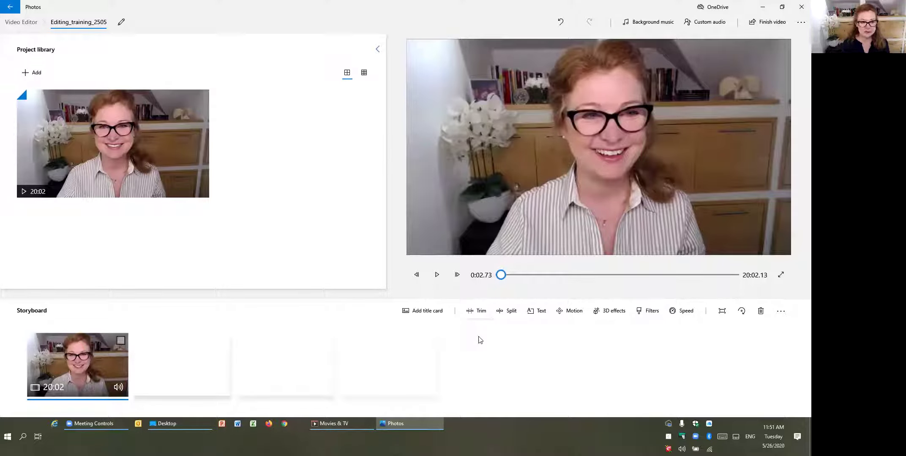
- Add a title card before the clip and set its background color to Orange bright
click(424, 312)
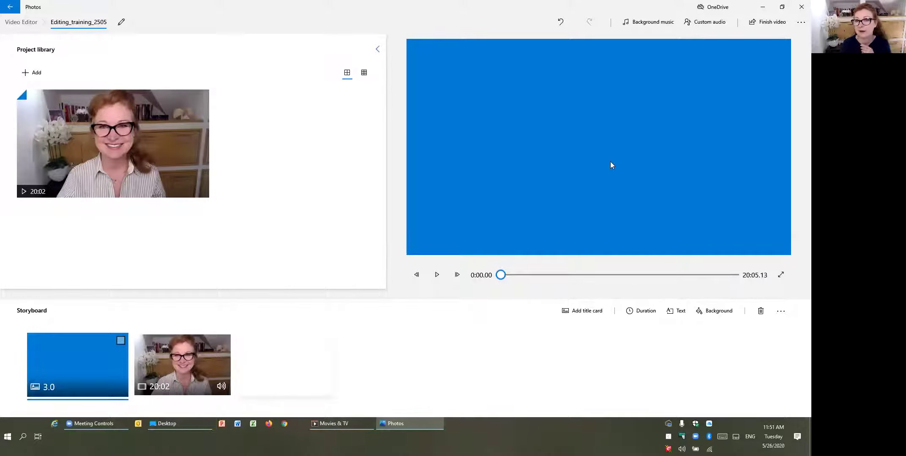
click(721, 313)
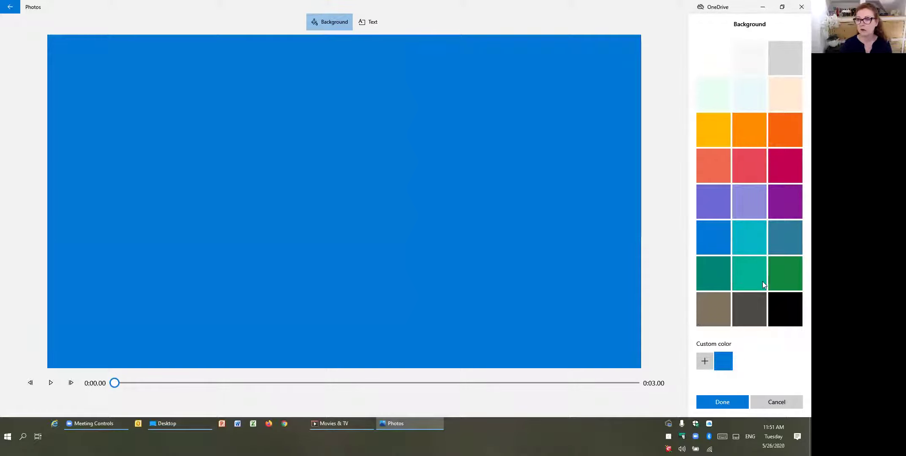
click(788, 132)
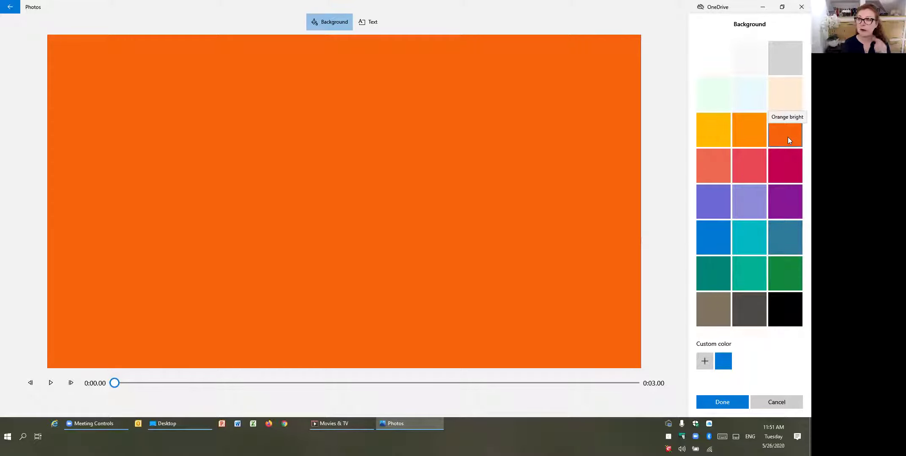
click(706, 362)
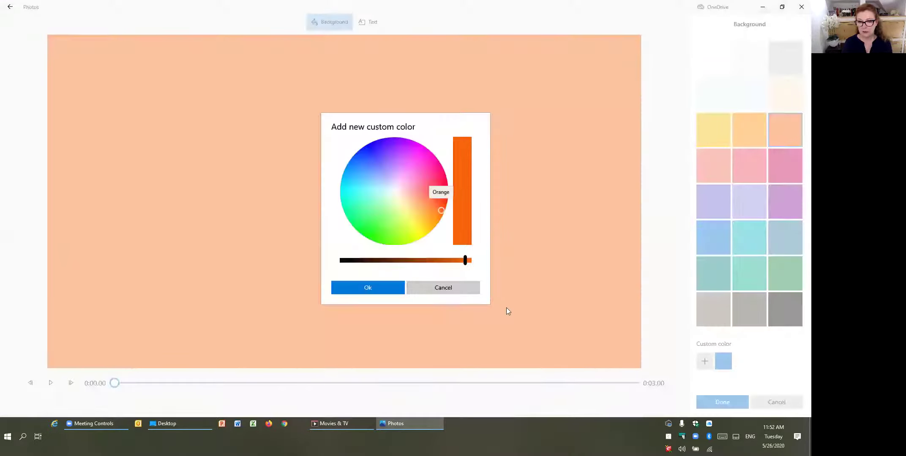
click(440, 209)
drag(440, 212, 408, 188)
click(446, 287)
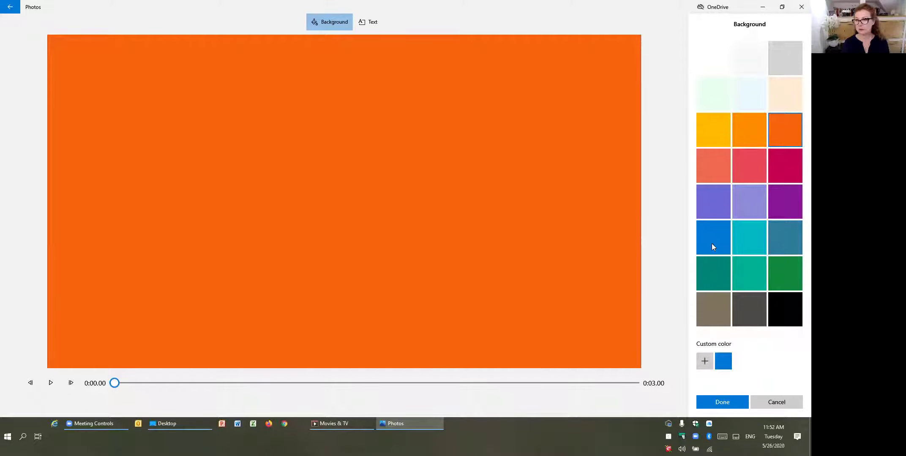
- Apply the title card's new background, open its text for editing and look through the animated text styles
click(723, 400)
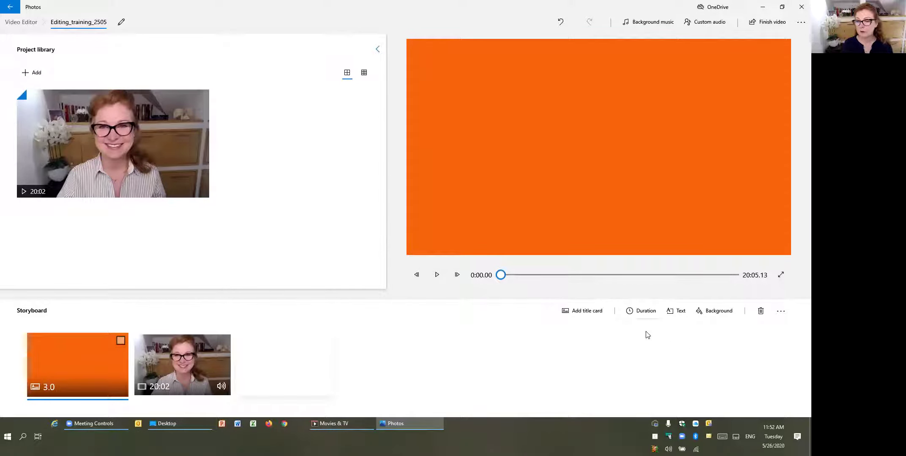
click(677, 313)
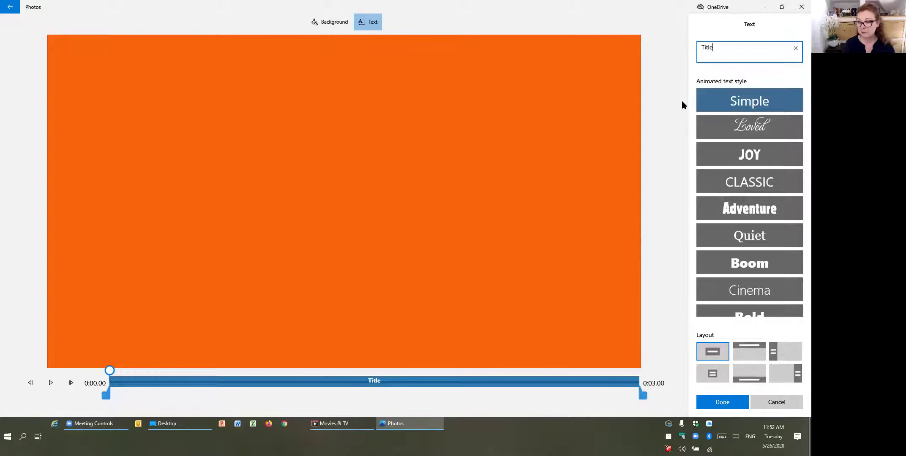
scroll(757, 102, down, 1)
scroll(763, 102, down, 5)
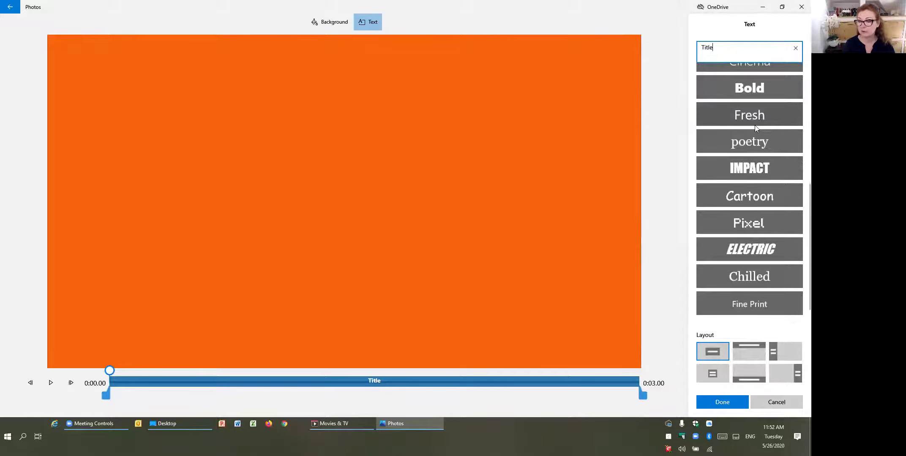
scroll(756, 127, up, 4)
scroll(757, 129, down, 4)
scroll(757, 132, up, 5)
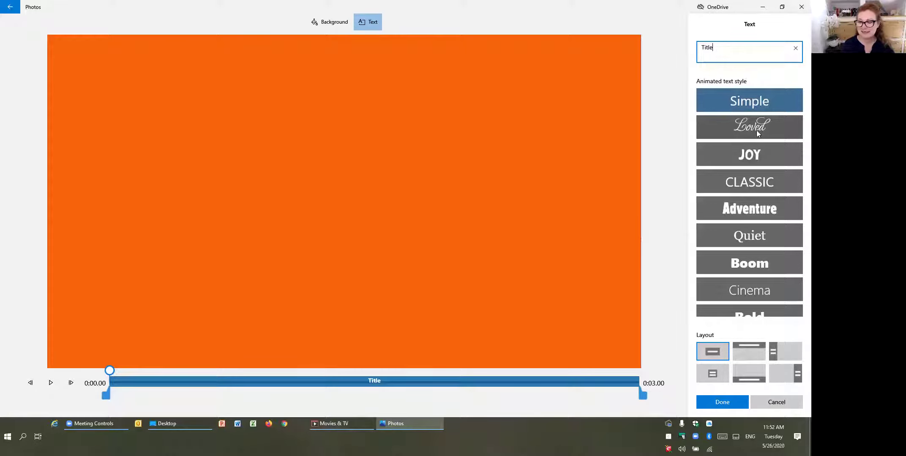
scroll(739, 205, down, 3)
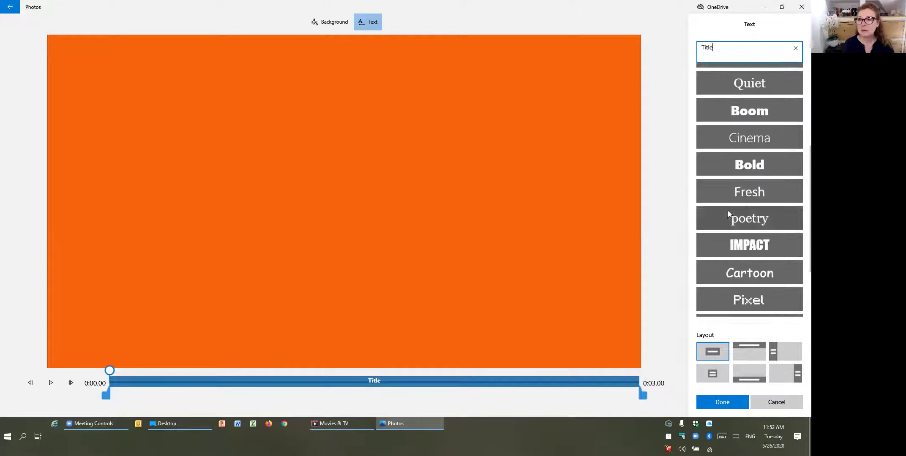
scroll(751, 246, down, 1)
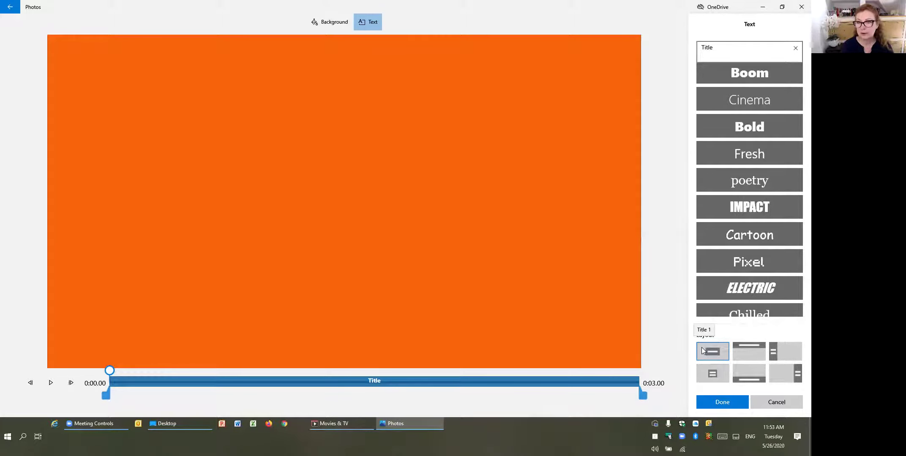
- Try the left and right text layouts and replace the title text with "Video Editing Training"
click(776, 356)
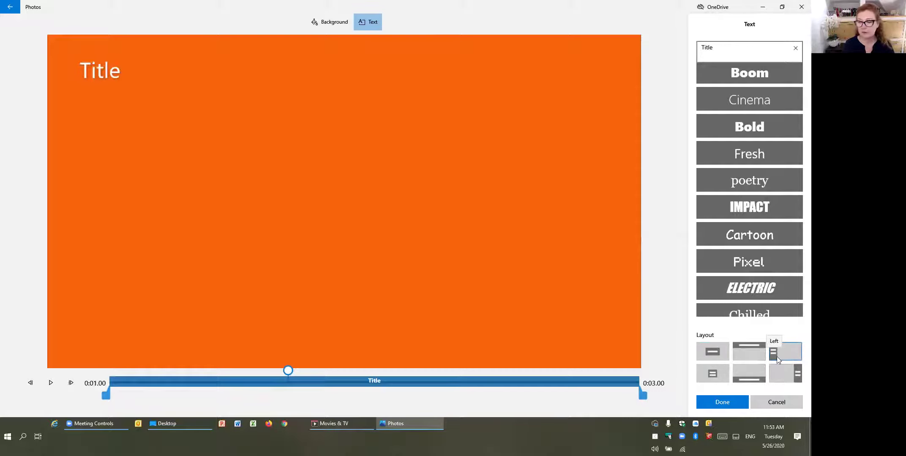
click(789, 373)
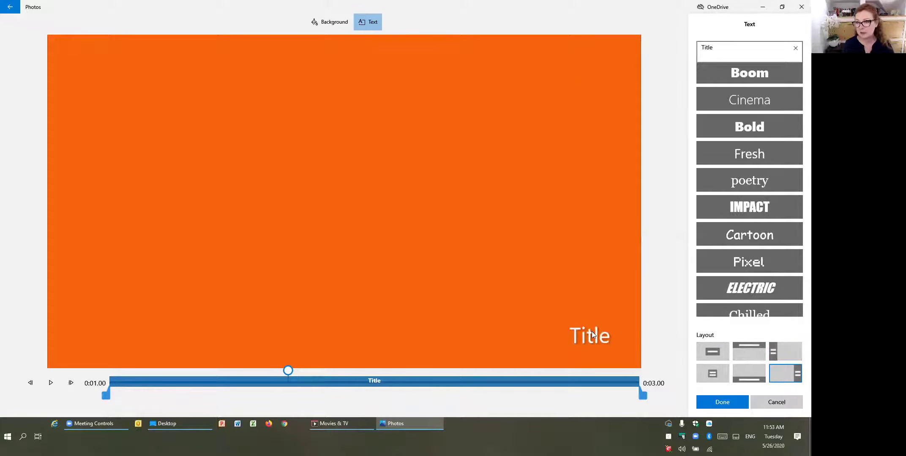
click(721, 47)
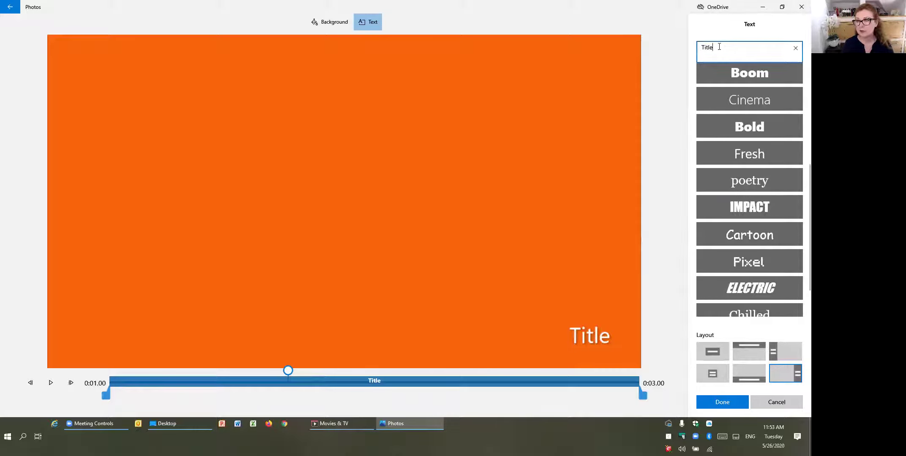
drag(719, 46, 698, 45)
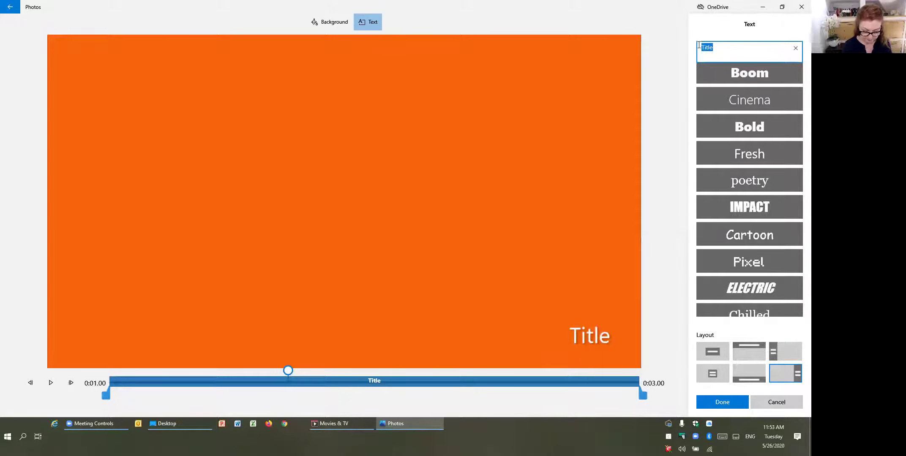
text(Video Editing )
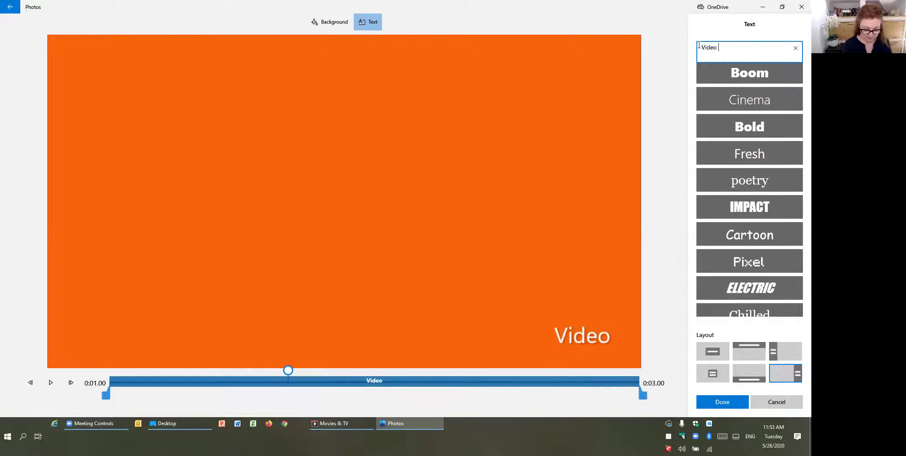
text(Training)
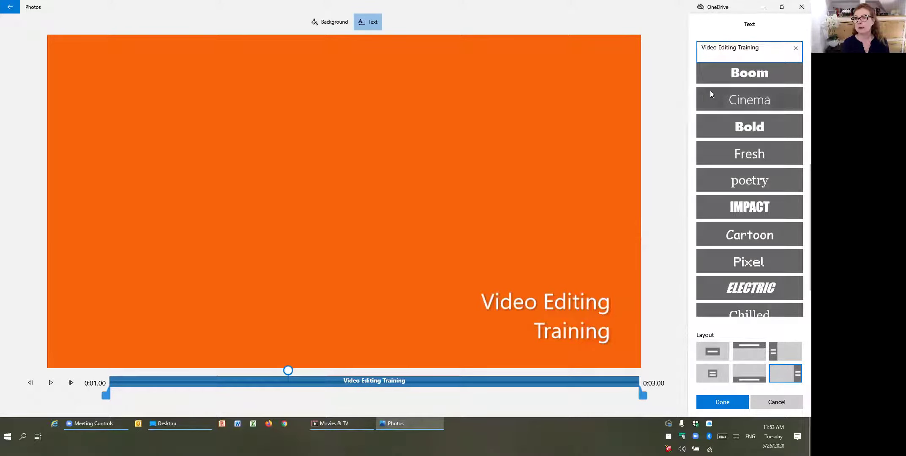
- Try the Boom, Cinema and Bold animated text styles on the title in the right-hand layout
click(739, 73)
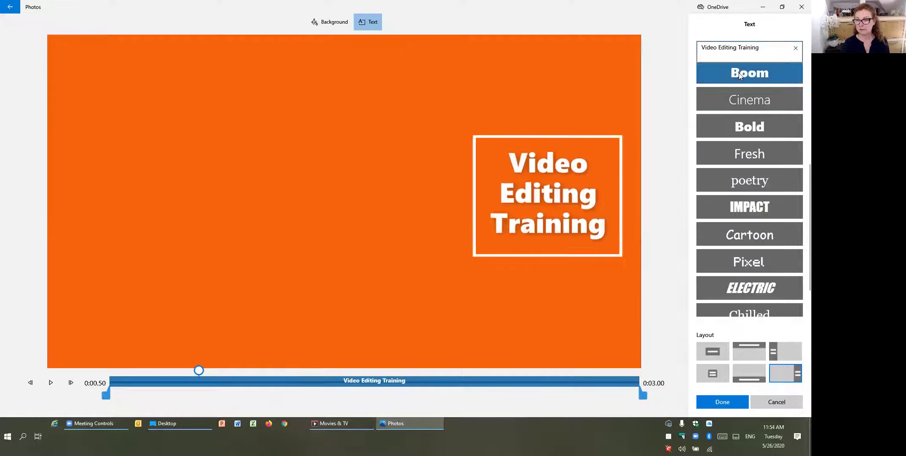
click(740, 102)
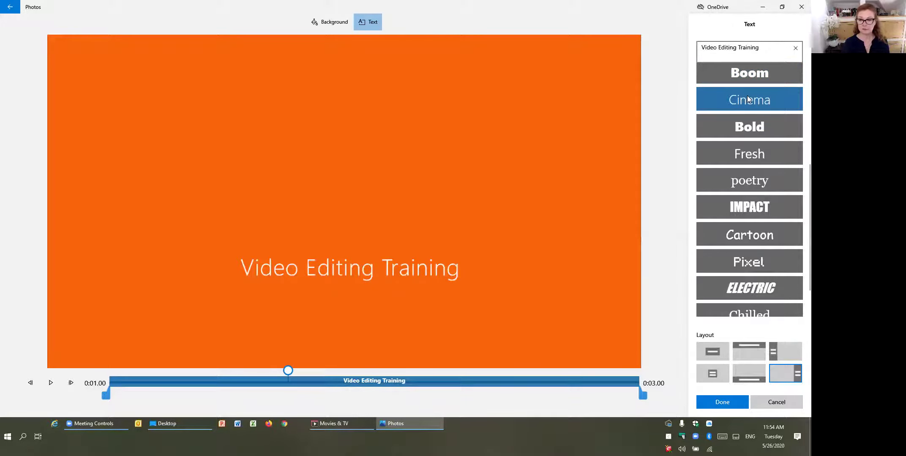
click(746, 127)
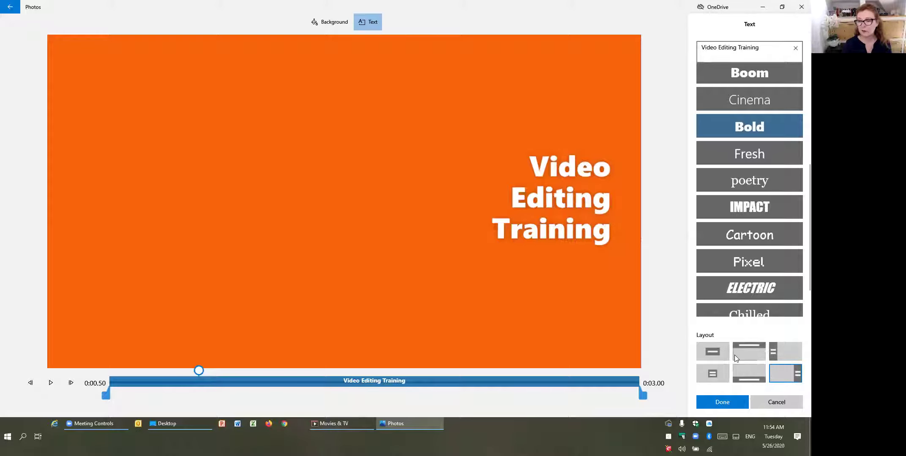
- Compare the Title 1 and Top layouts for the title text and set the layout to Title 1
click(710, 354)
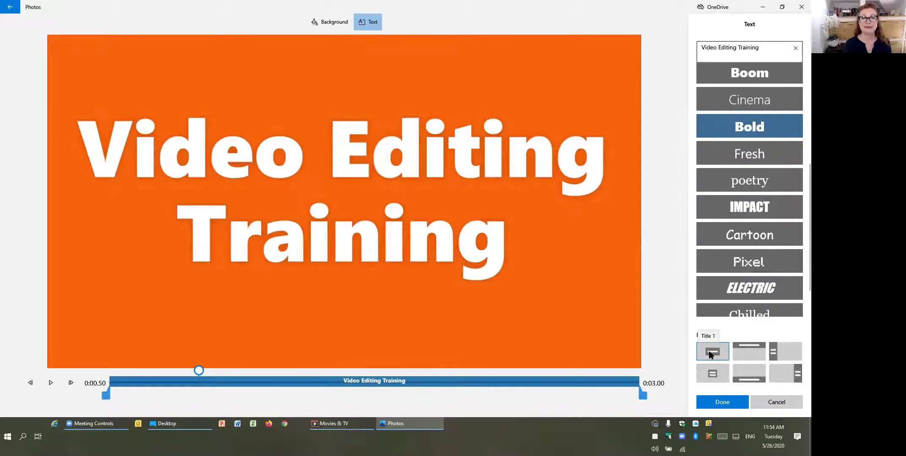
click(748, 353)
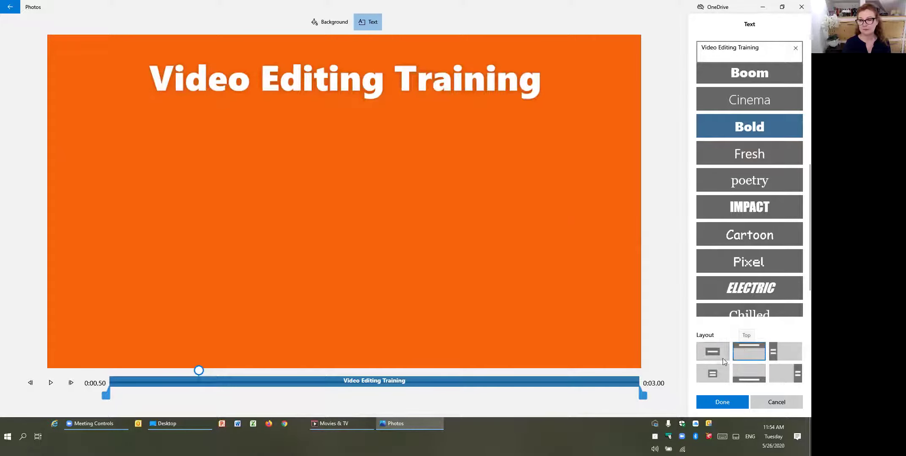
click(712, 353)
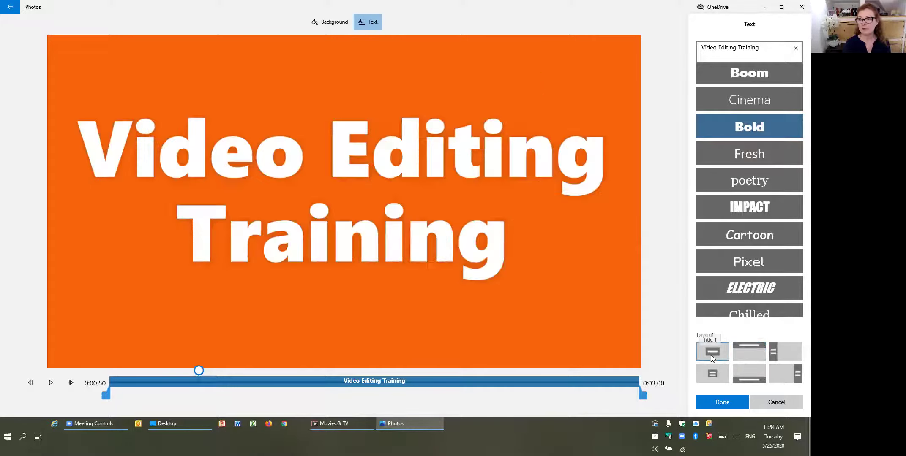
- Compare the Boom, Cinema and Bold styles in the centered layout and set the title's animated text style to Cinema
click(752, 74)
click(754, 99)
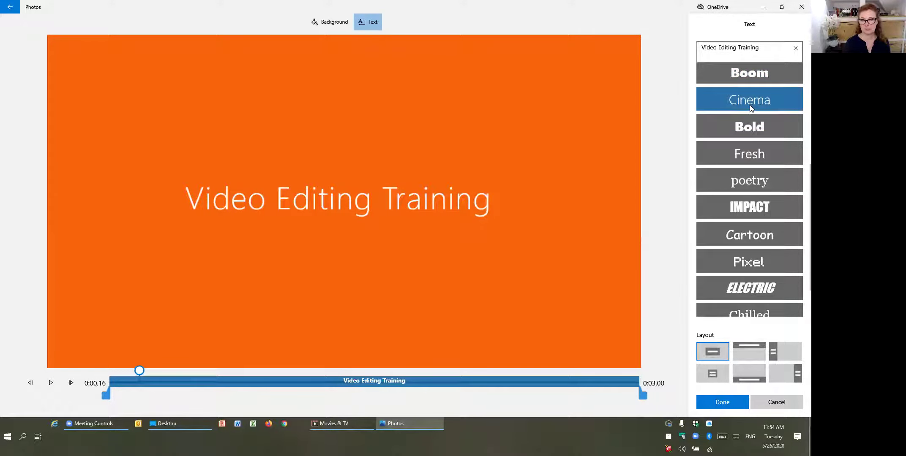
click(752, 128)
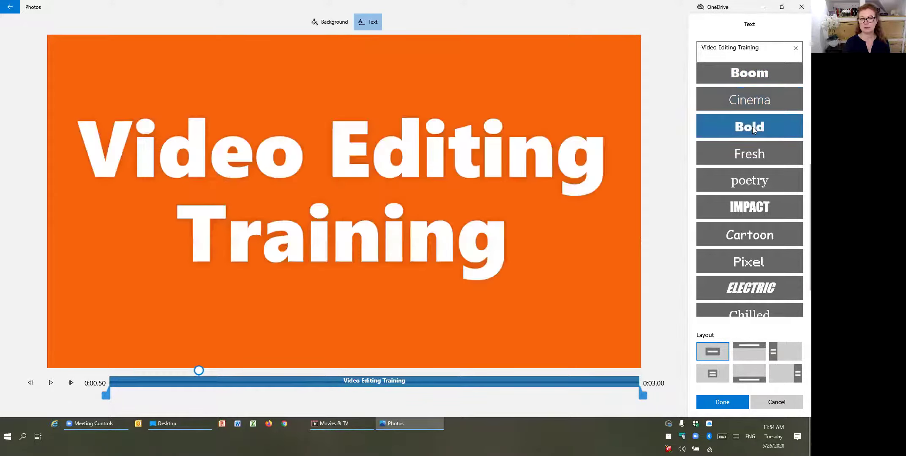
click(745, 97)
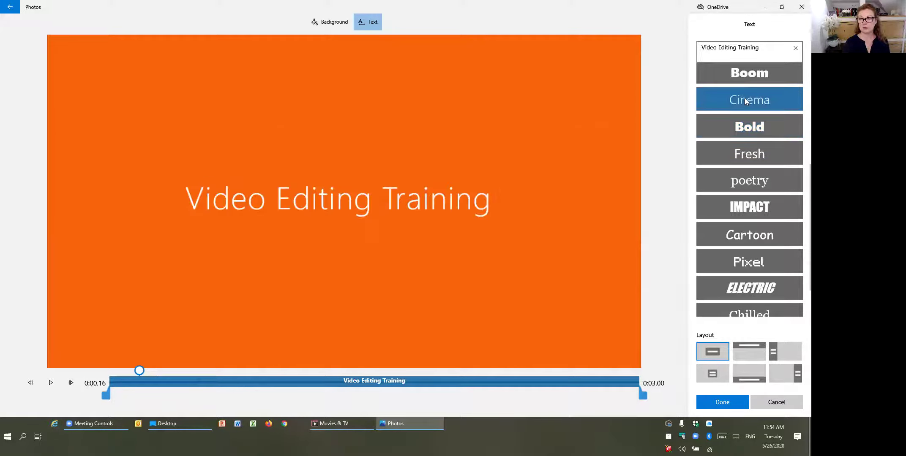
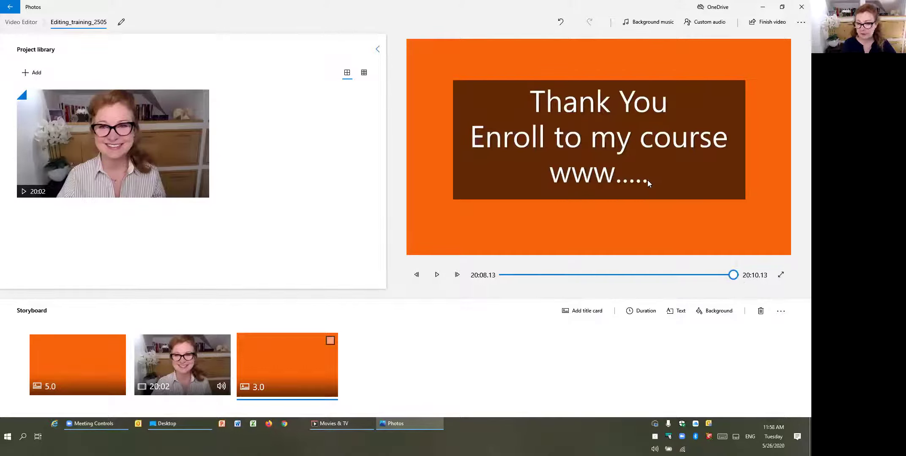
- Set the duration of the closing "Thank You" title card to 7 seconds
click(641, 314)
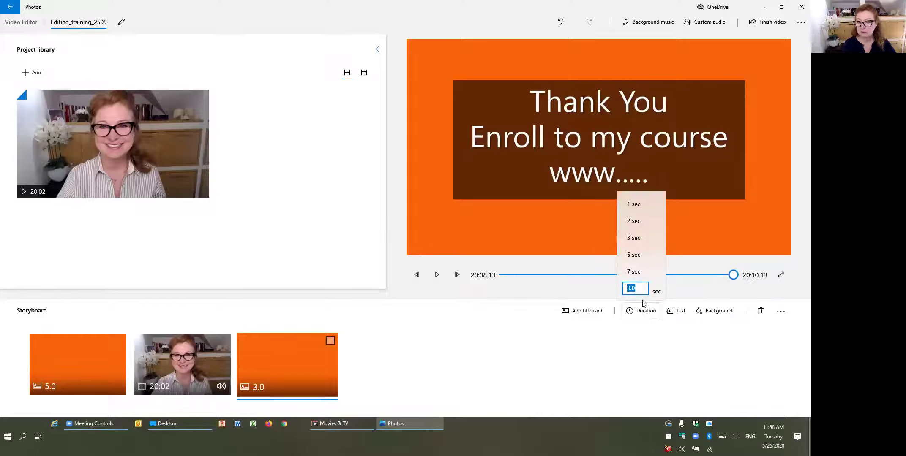
click(635, 272)
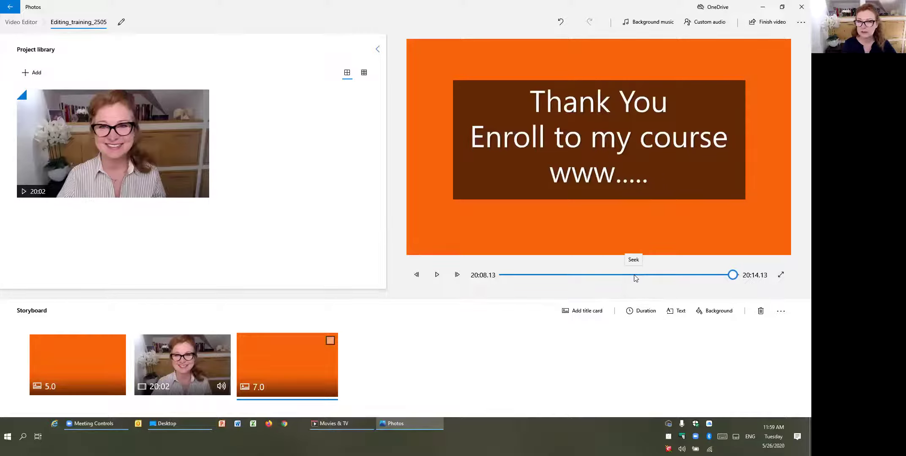
click(646, 312)
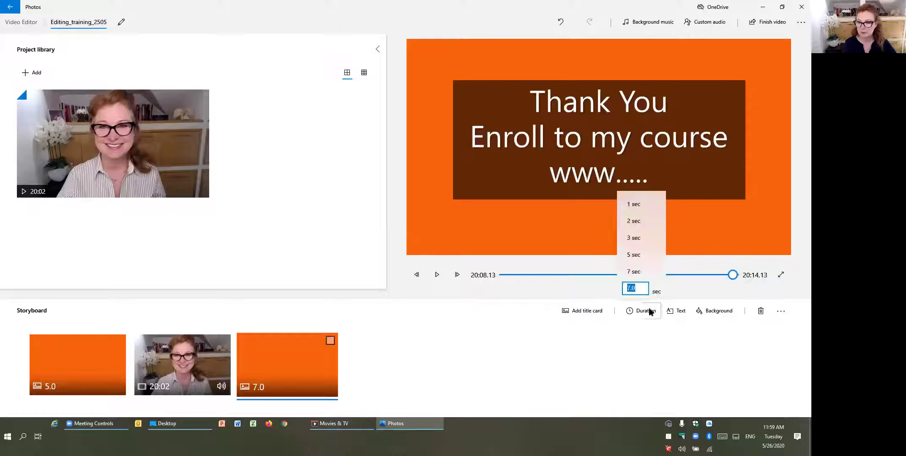
click(627, 288)
drag(627, 288, 635, 288)
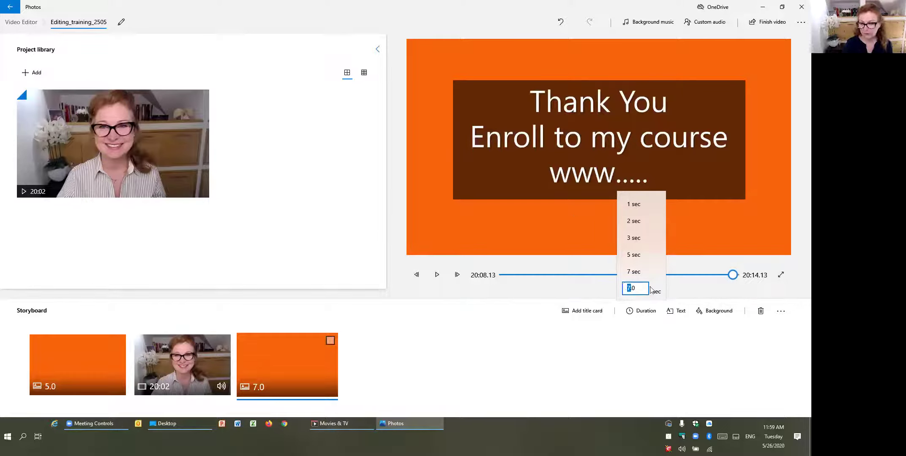
click(692, 222)
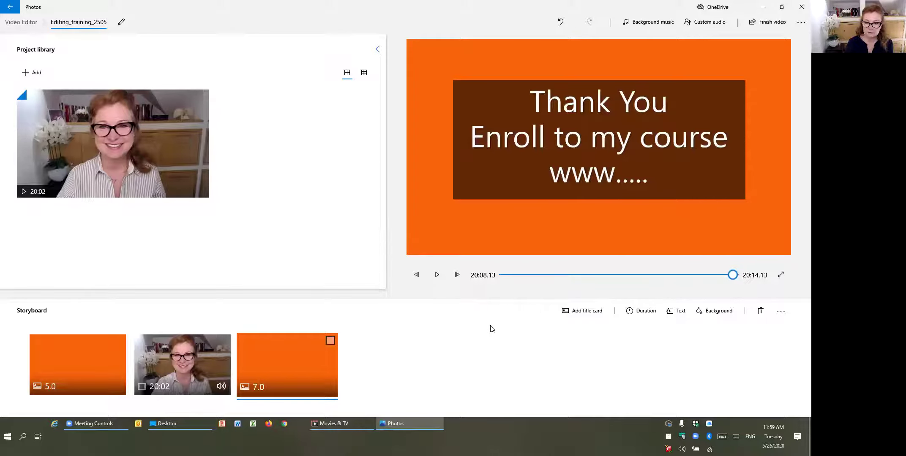
click(781, 312)
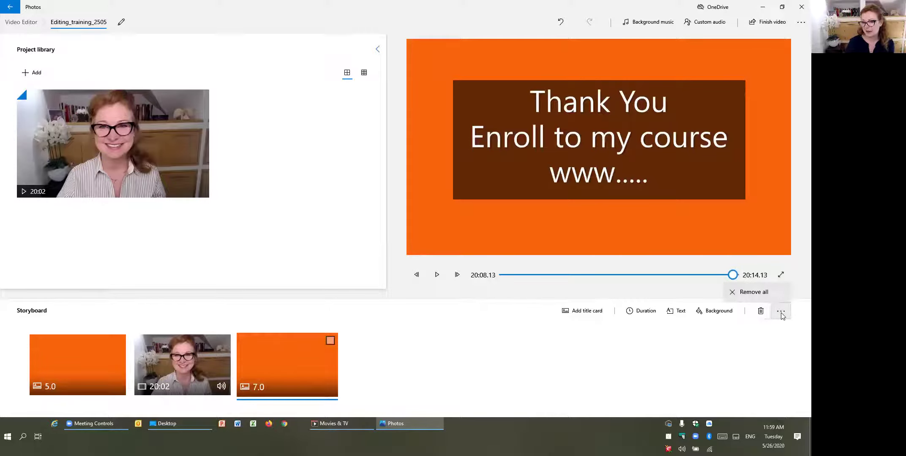
click(764, 337)
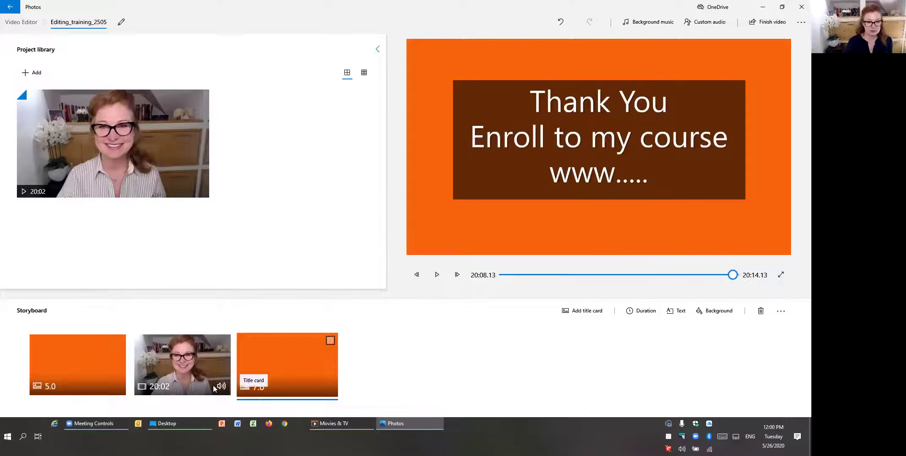
- Start trimming the recorded clip on the storyboard, with the start at about 3:23 and the end at about 4:20
click(180, 378)
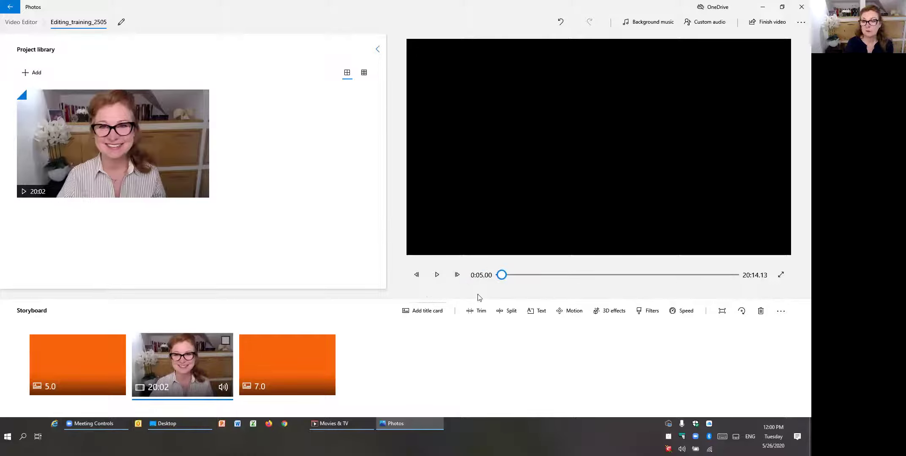
drag(503, 276, 538, 279)
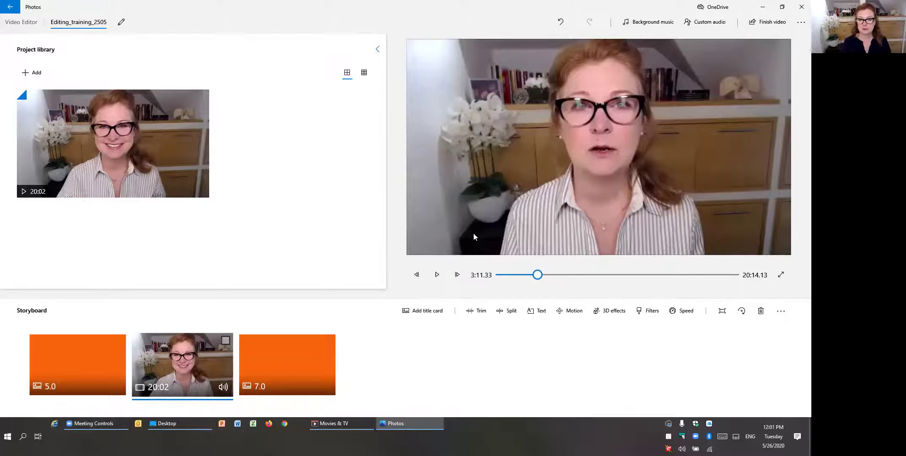
click(472, 317)
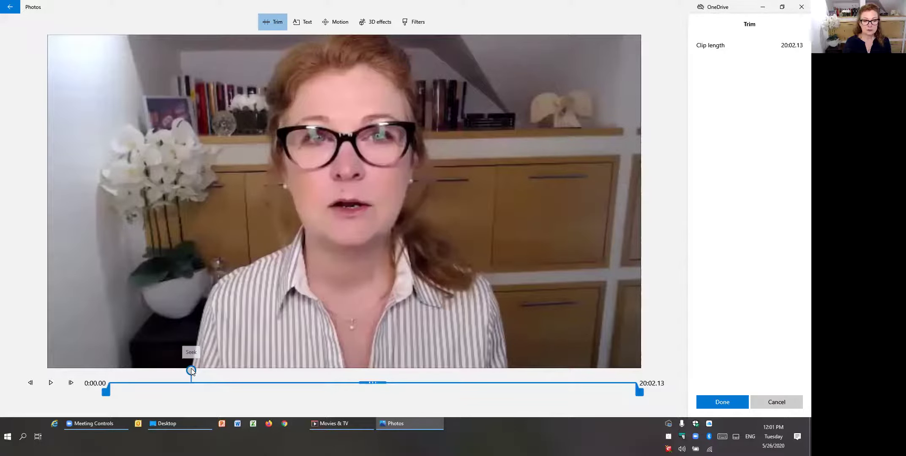
mouse_move(191, 371)
mouse_down()
mouse_move(266, 374)
mouse_move(189, 364)
mouse_move(208, 364)
mouse_move(199, 366)
mouse_up()
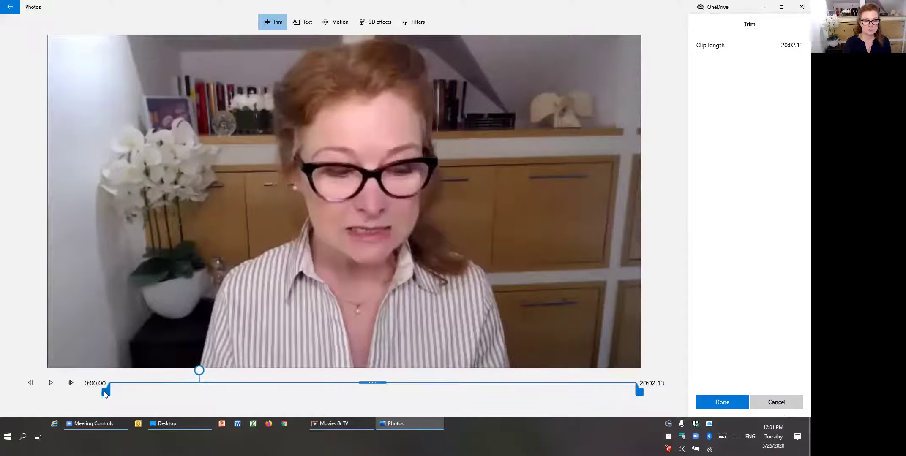
drag(106, 393, 183, 395)
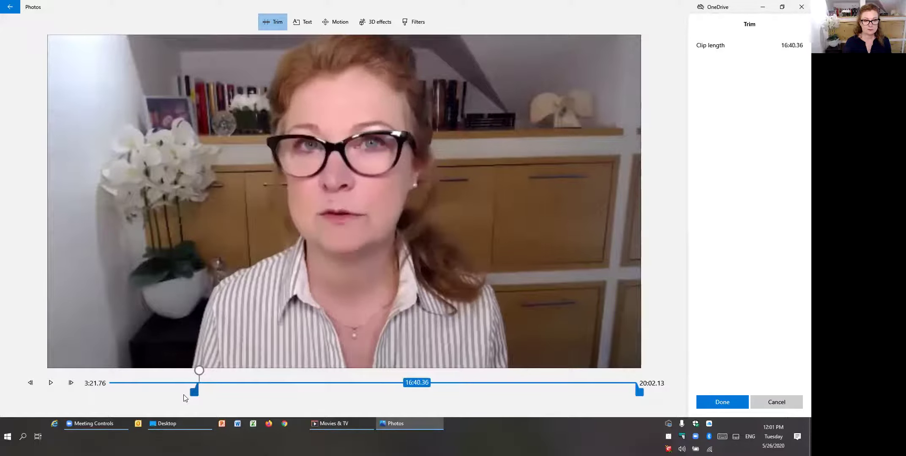
drag(640, 392, 228, 394)
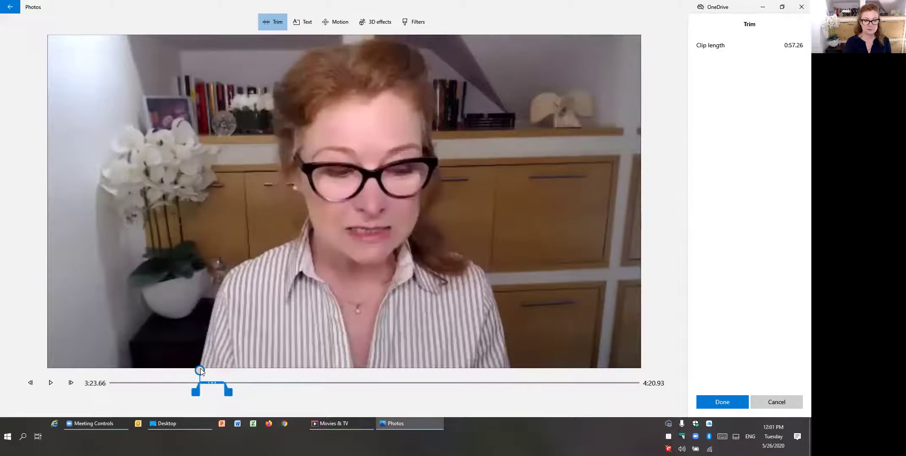
- Shorten the trim range to end at about 3:53, preview the selected section and apply the trim
mouse_move(200, 369)
mouse_down()
mouse_move(224, 370)
mouse_move(201, 373)
mouse_up()
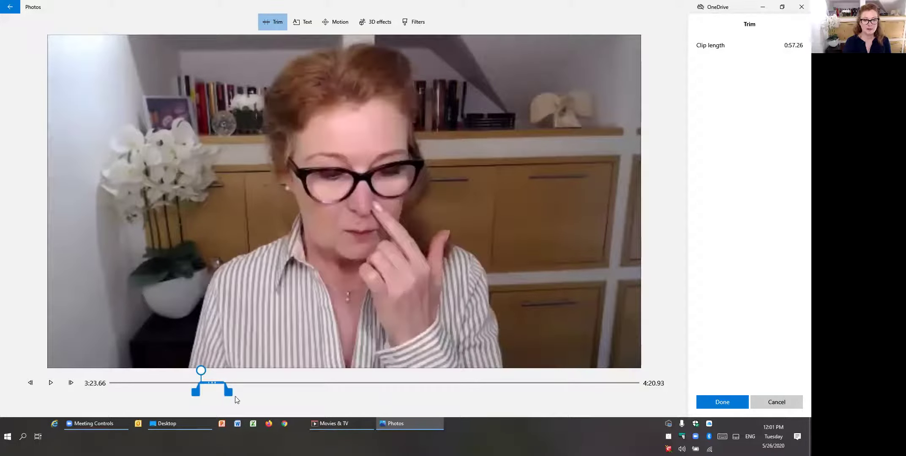
mouse_move(227, 395)
drag(221, 395, 212, 396)
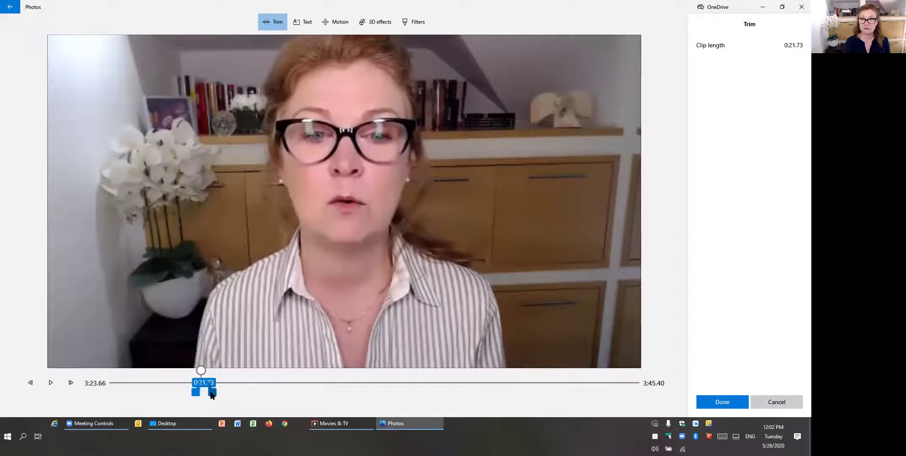
drag(213, 395, 216, 395)
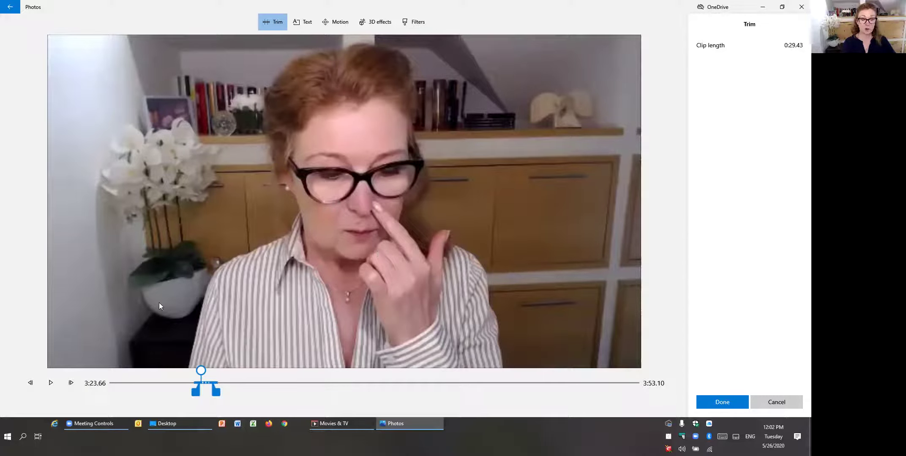
click(50, 383)
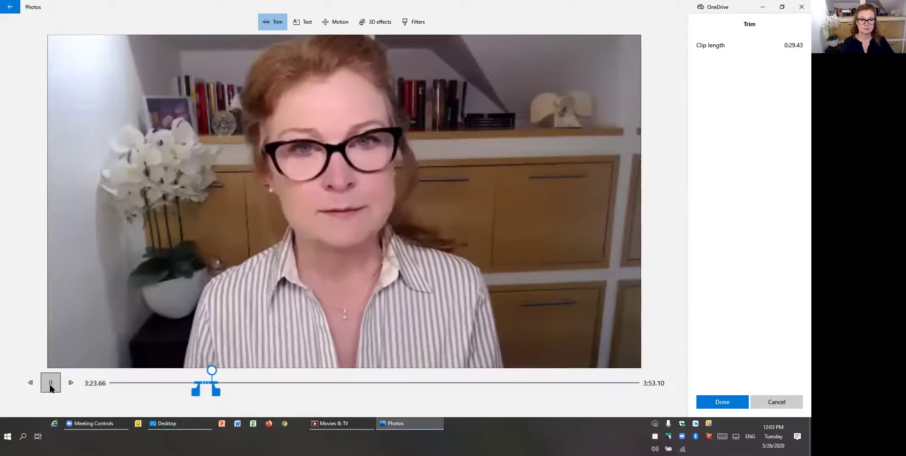
click(51, 384)
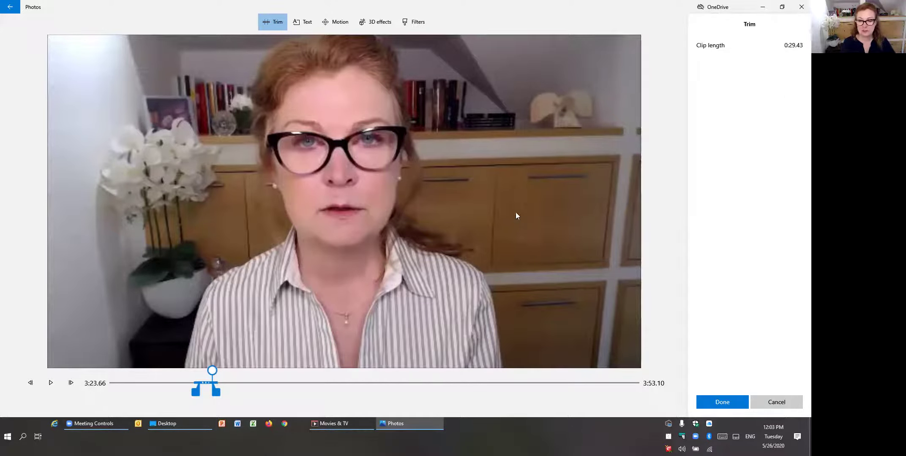
click(719, 402)
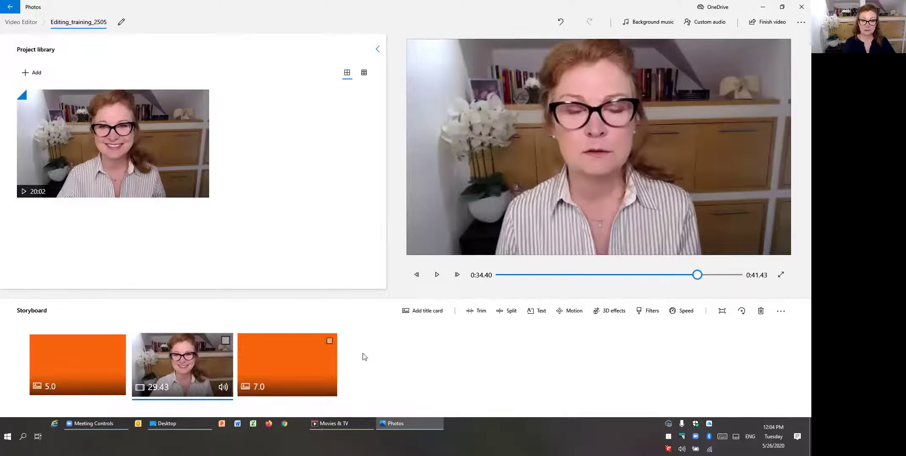
- Play the whole video from the opening title card and return to the text on the closing card
click(65, 358)
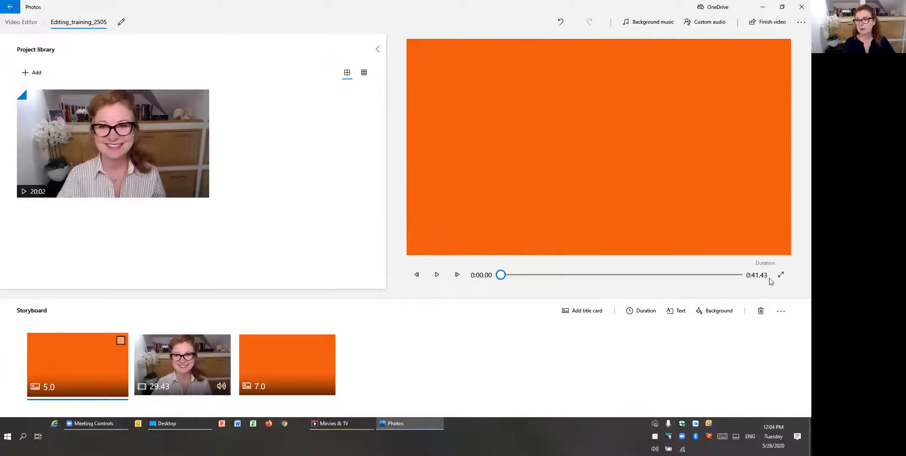
click(437, 275)
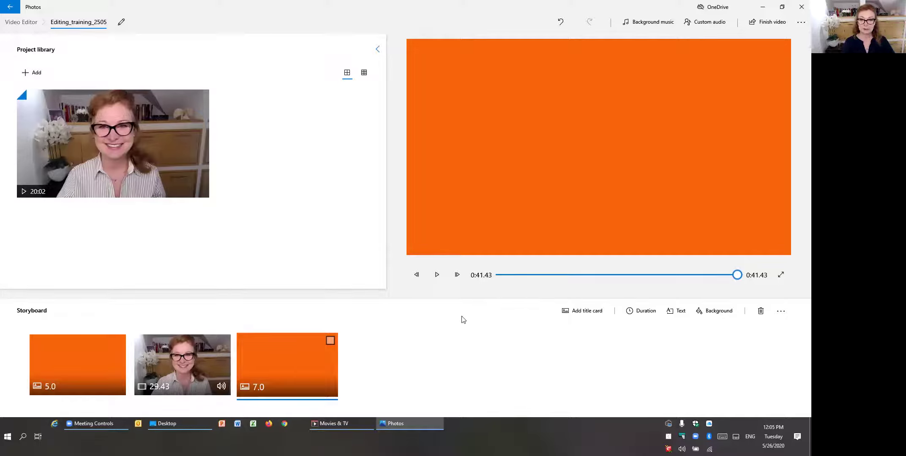
drag(737, 275, 711, 276)
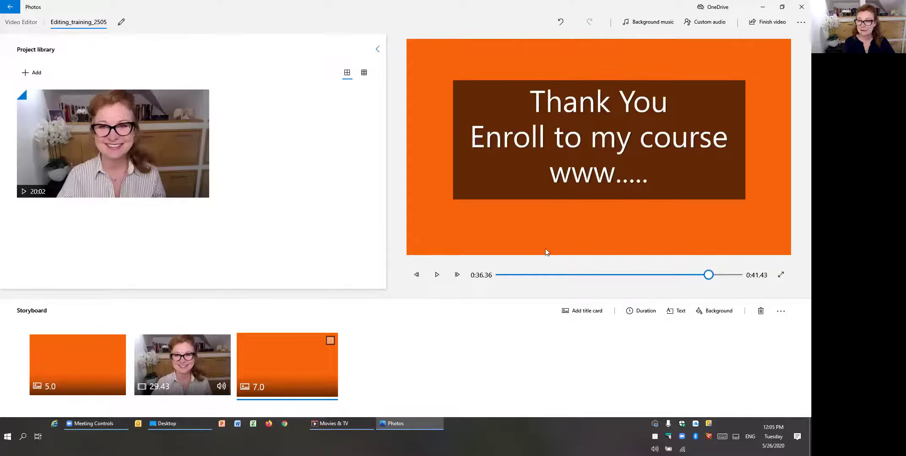
click(645, 316)
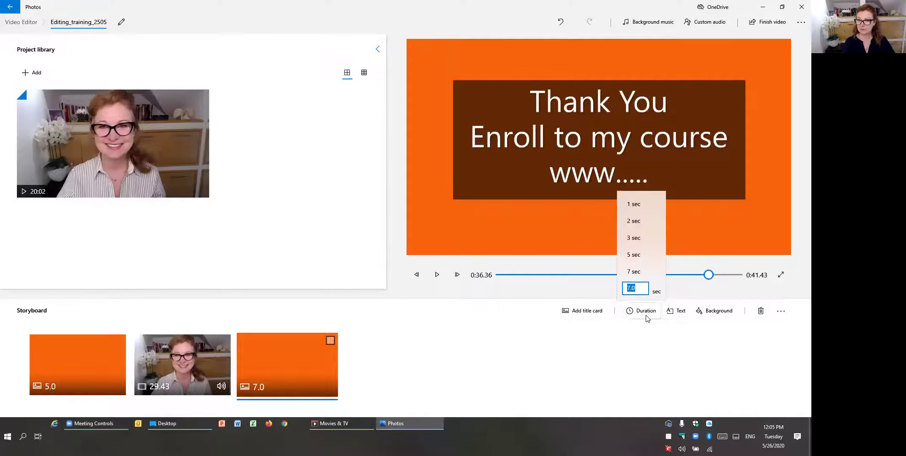
click(683, 354)
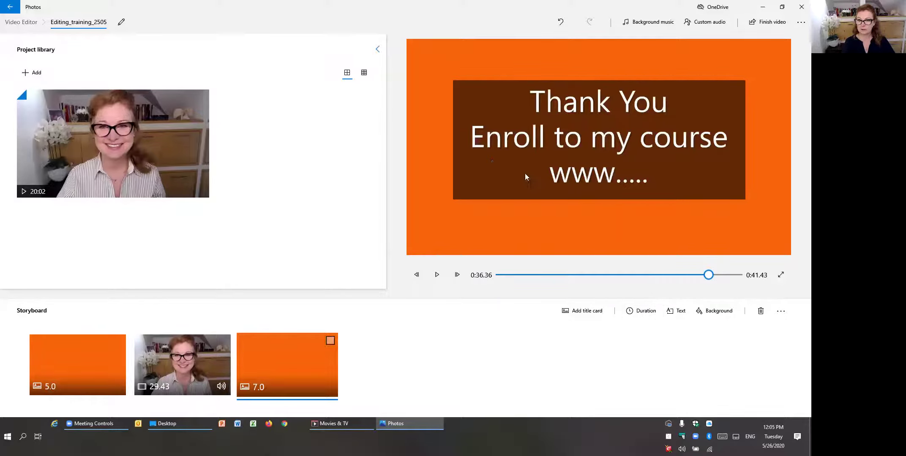
click(727, 312)
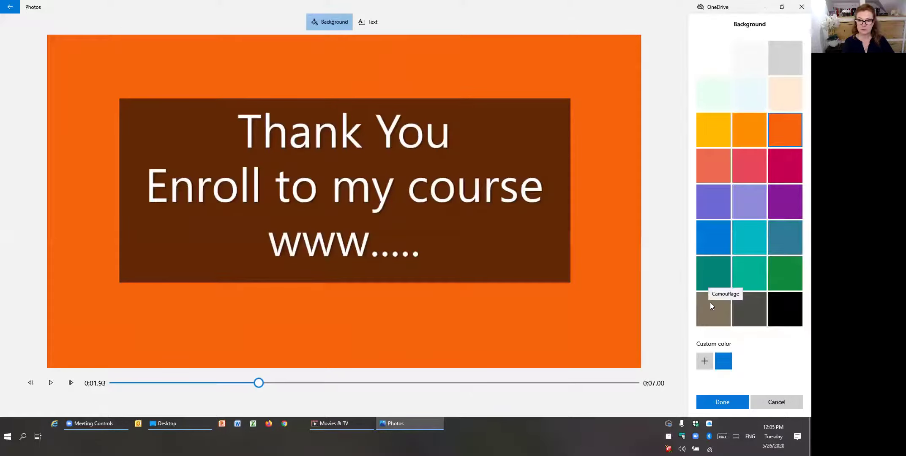
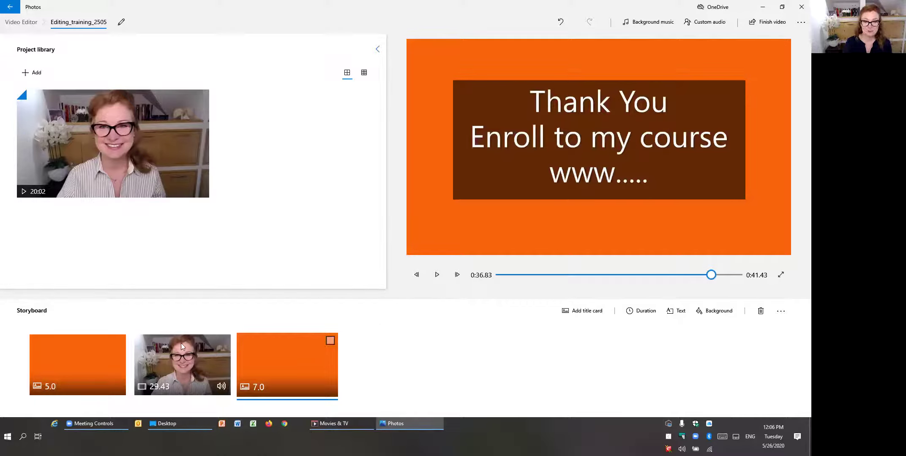
click(168, 353)
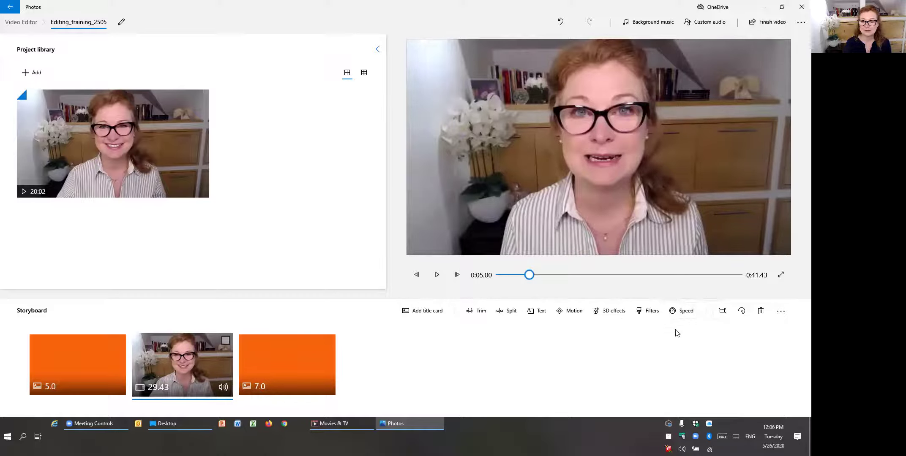
click(299, 359)
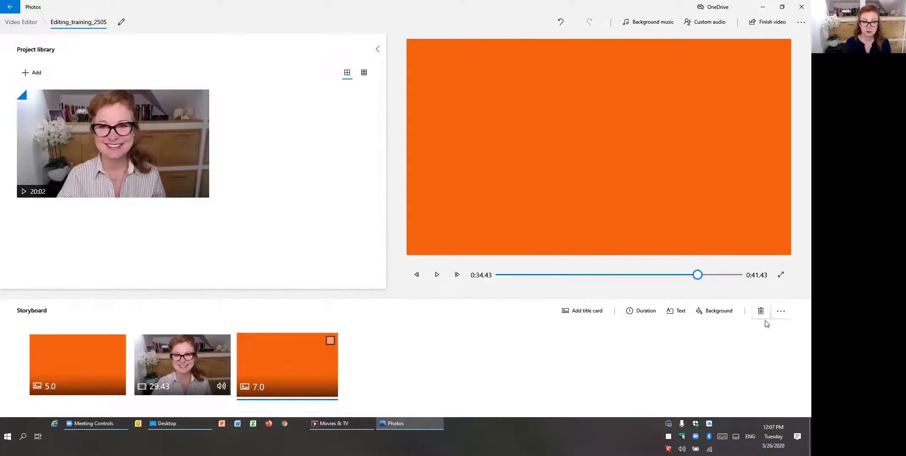
- Add the presenter's full name as overlay text on the recorded clip, in the Simple style with the bottom layout
click(182, 361)
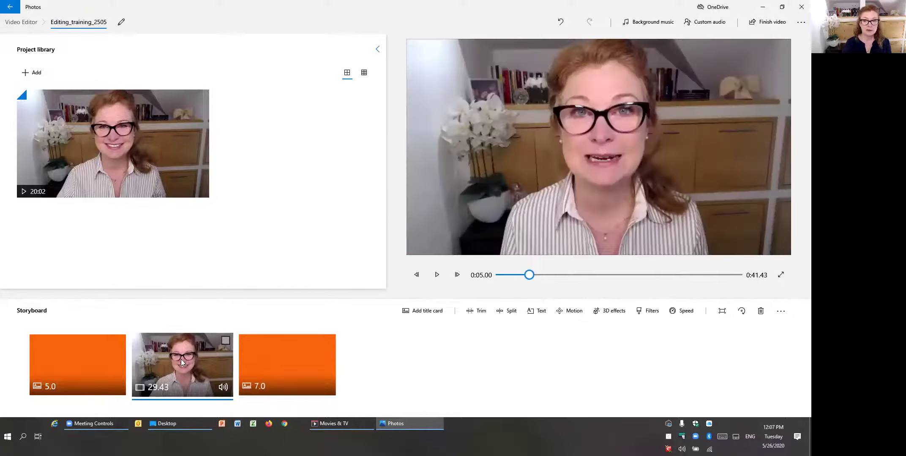
click(425, 319)
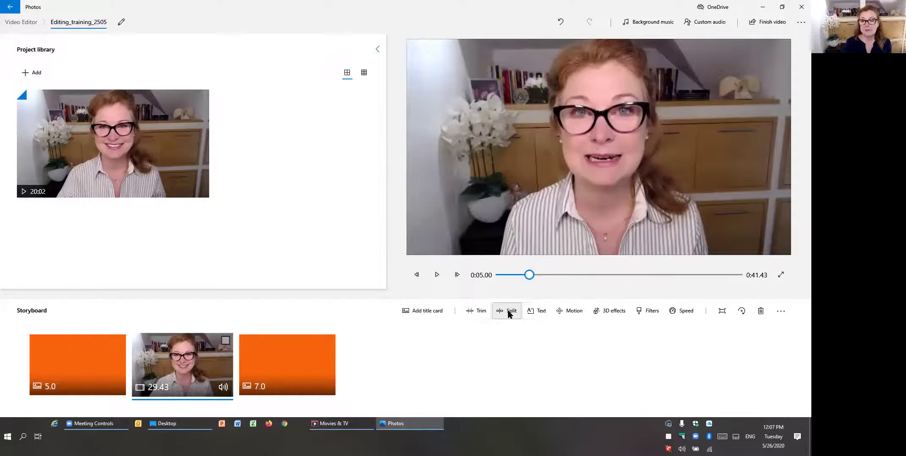
click(537, 312)
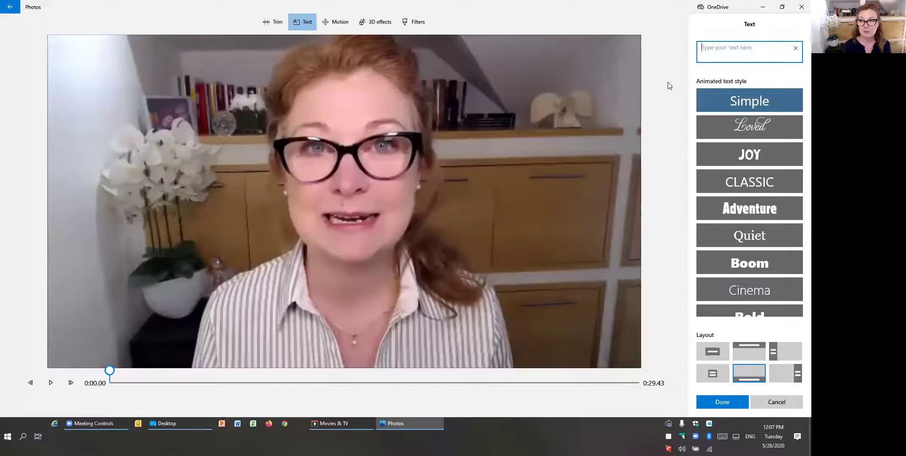
text(Maggie)
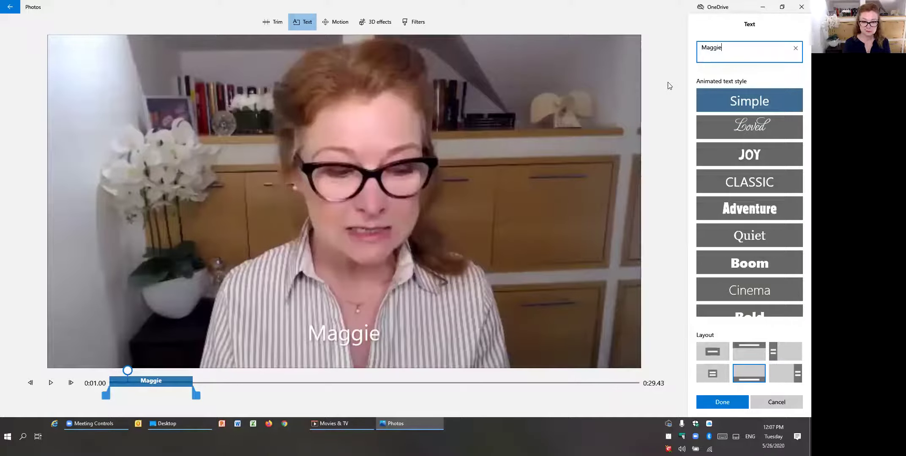
text( Biernacka)
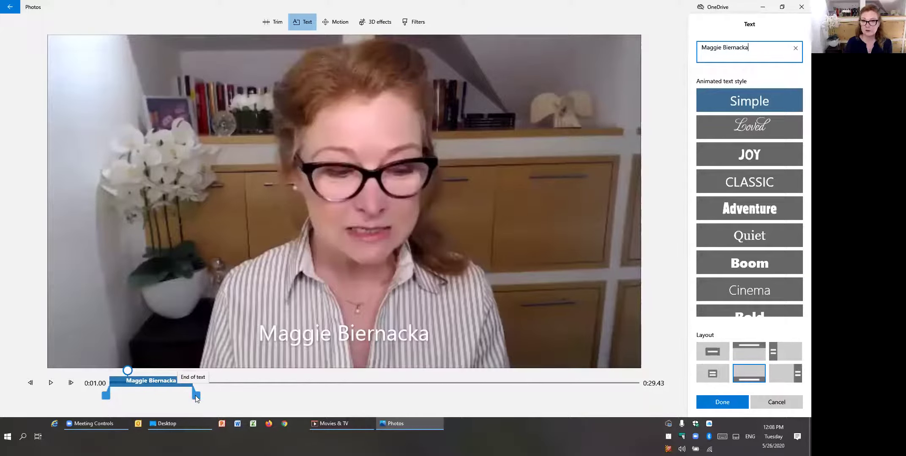
- Extend the name text to cover roughly the first third of the clip and apply the text
drag(195, 396, 294, 404)
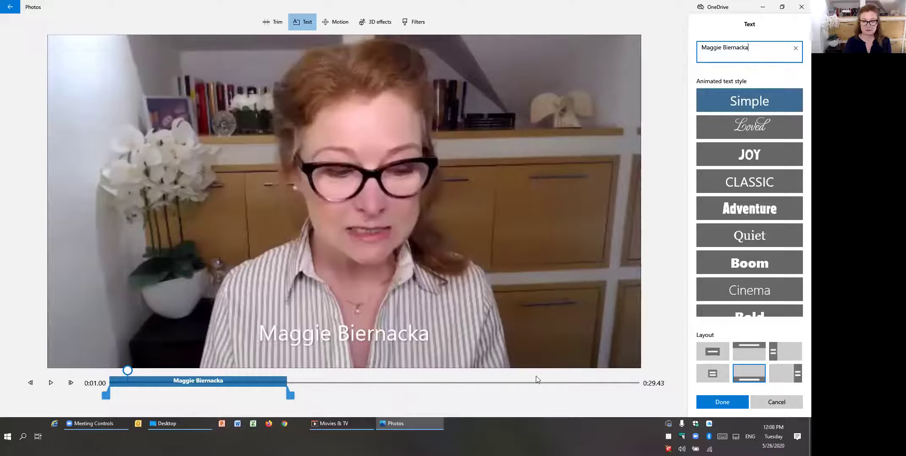
mouse_move(290, 396)
mouse_down()
mouse_move(337, 395)
mouse_move(223, 395)
mouse_move(275, 396)
mouse_up()
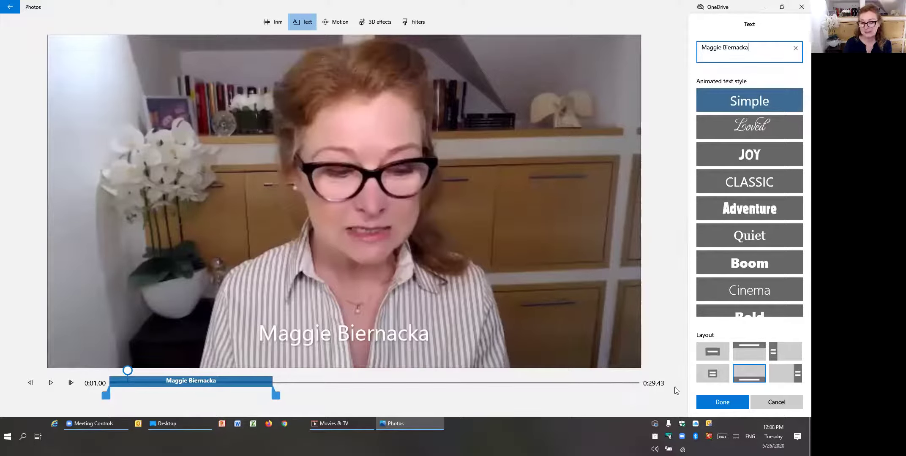
click(722, 402)
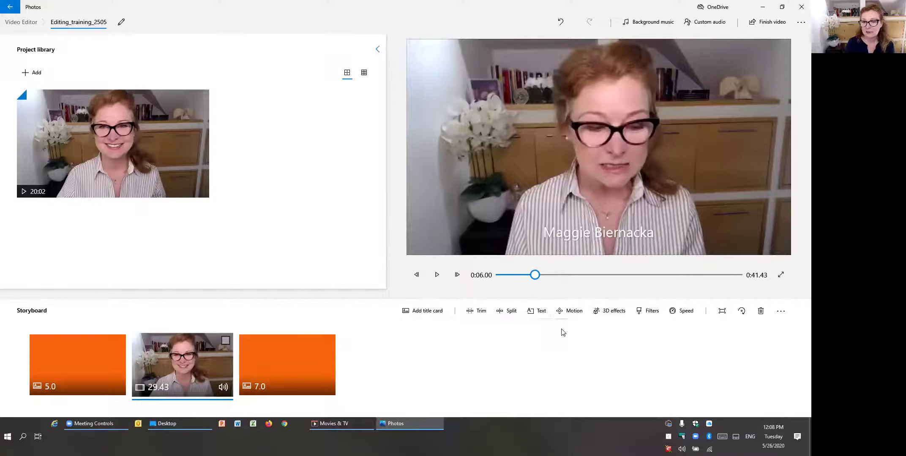
- Add the Bubbles 3D effect to the recorded clip and enlarge it over the cabinet beside the presenter
click(609, 311)
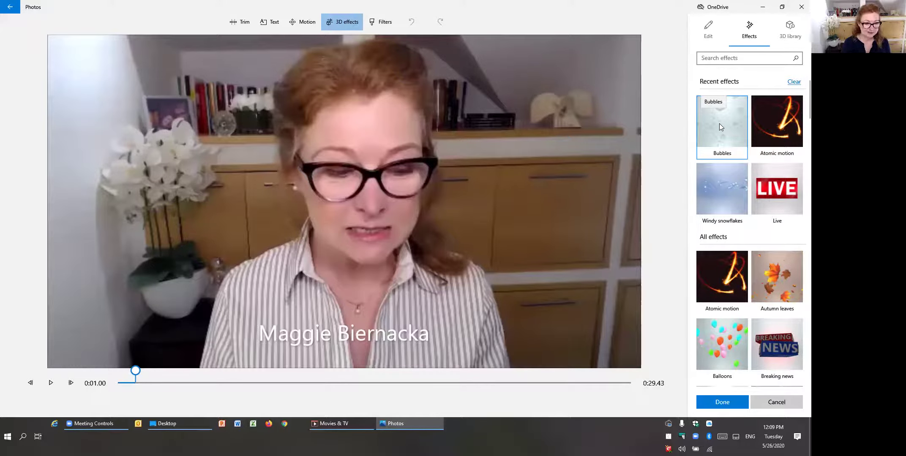
click(728, 134)
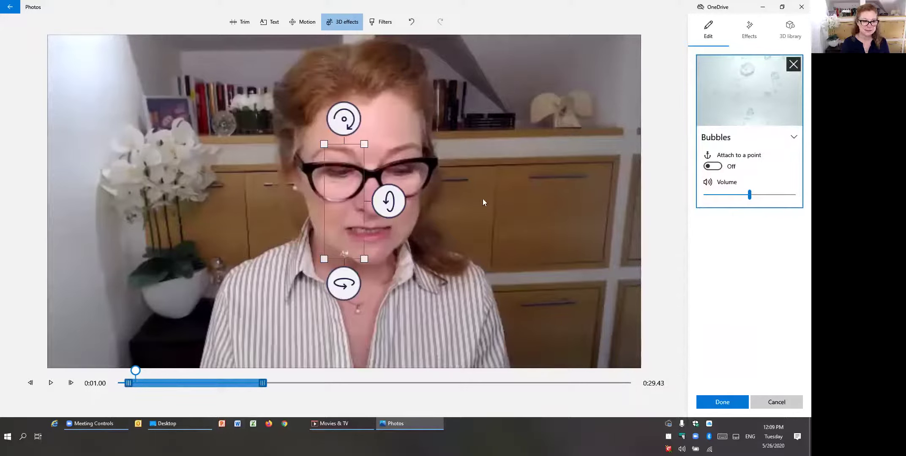
drag(230, 384, 493, 387)
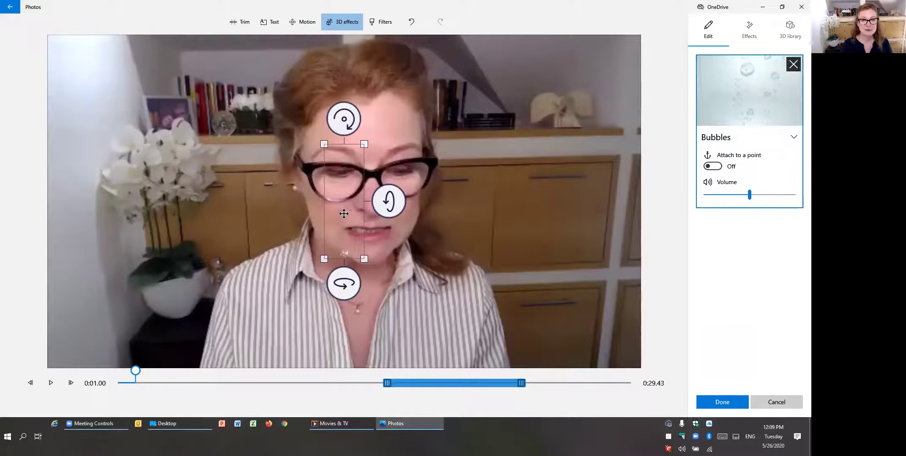
drag(344, 214, 535, 186)
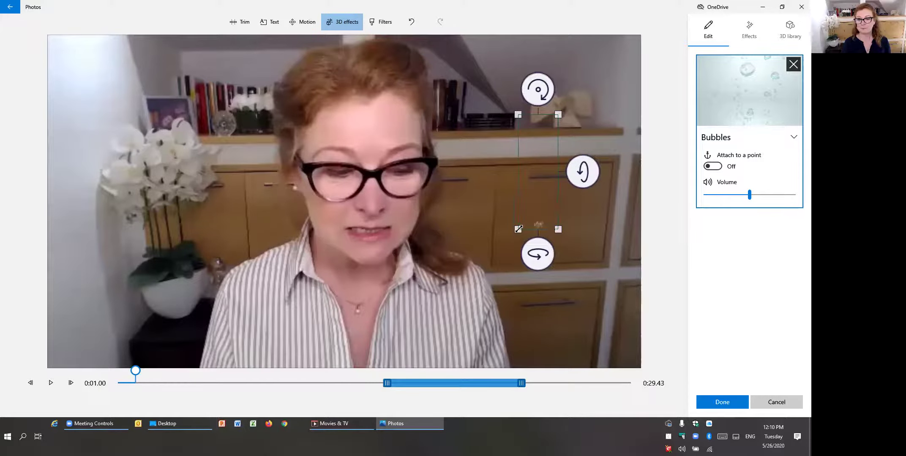
drag(514, 233, 490, 289)
drag(558, 114, 583, 111)
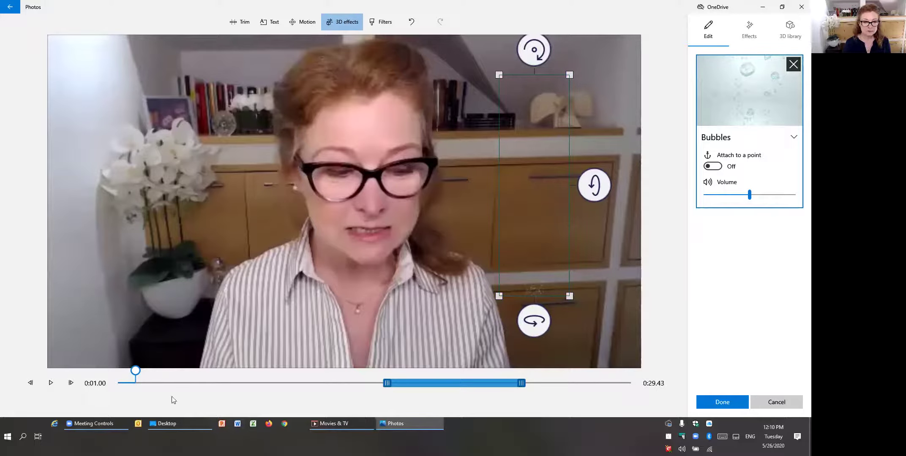
- Start the Bubbles effect at 0:11.16 and shorten its end to roughly two thirds of the clip
drag(137, 371, 316, 366)
drag(387, 383, 317, 384)
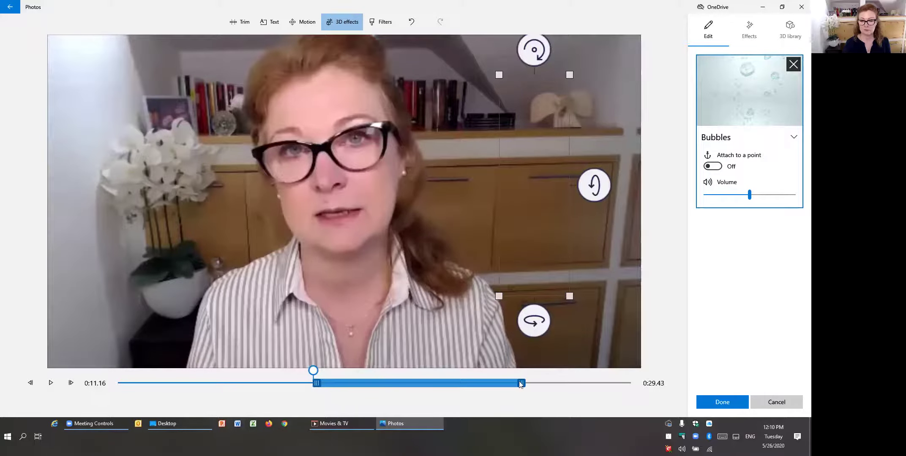
drag(520, 383, 445, 385)
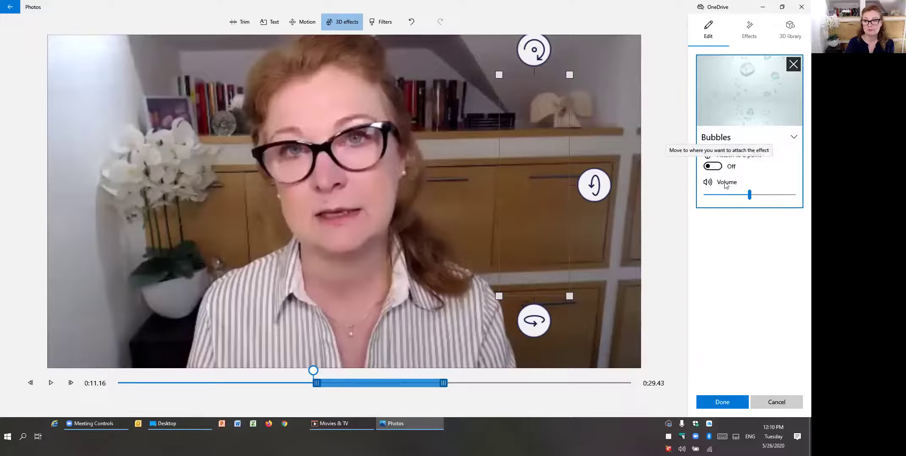
- Set the Bubbles effect's volume to 70, apply the effect and preview it in the video
drag(751, 196, 769, 199)
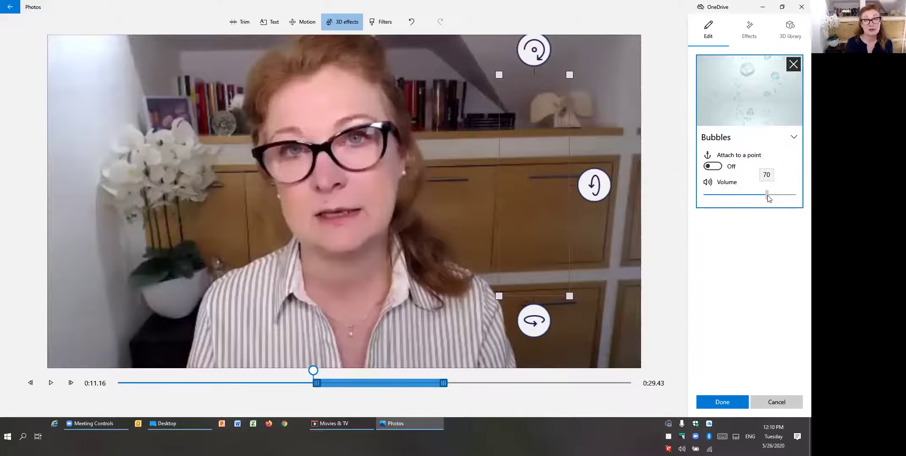
drag(769, 199, 769, 199)
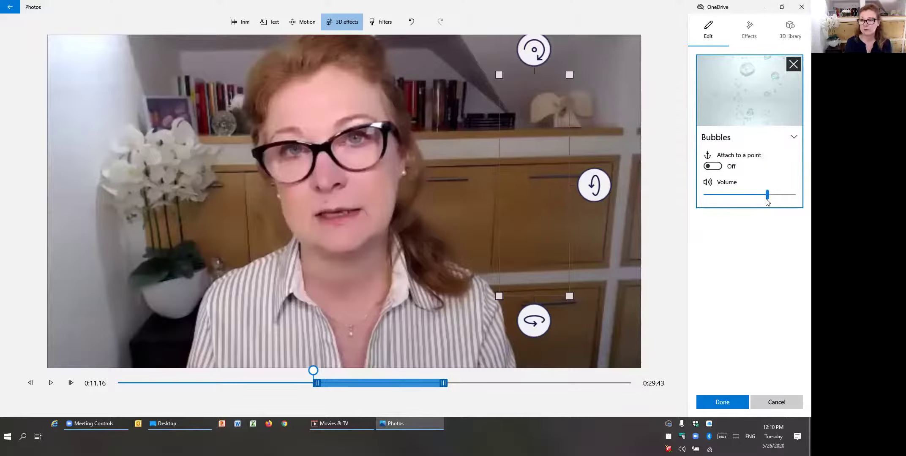
click(722, 404)
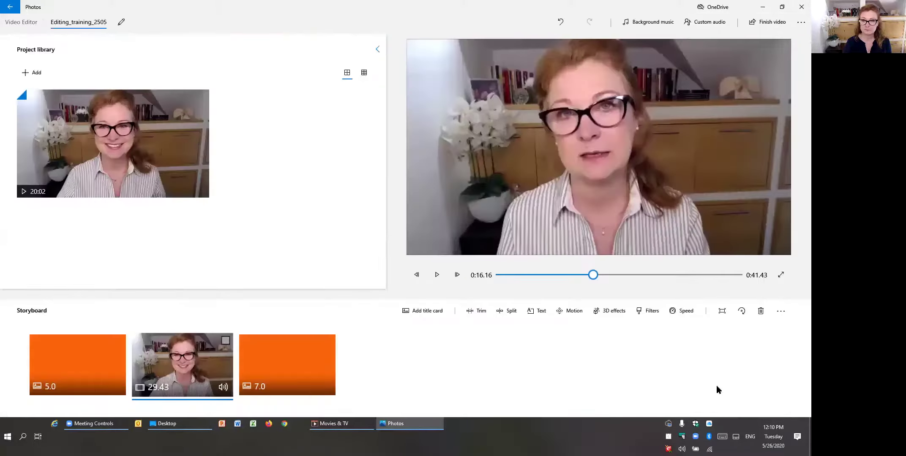
click(436, 275)
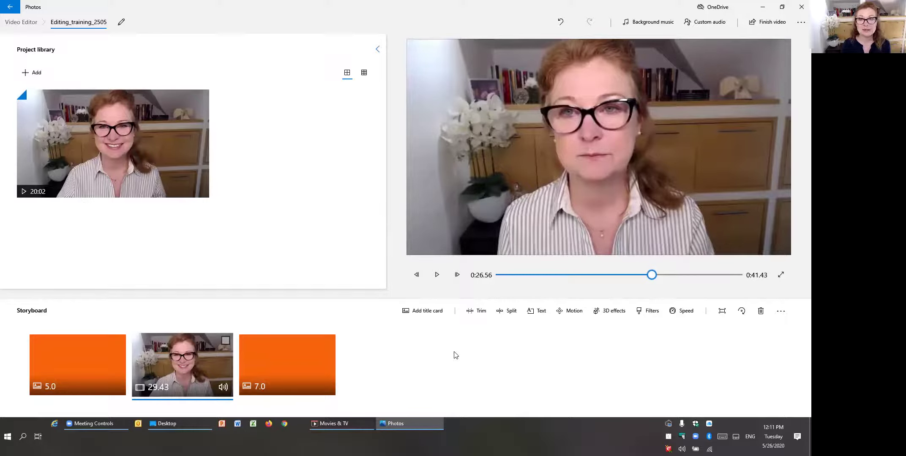
- Add the Summer sun model from the 3D library's Words & Symbols category to the recorded clip
click(608, 314)
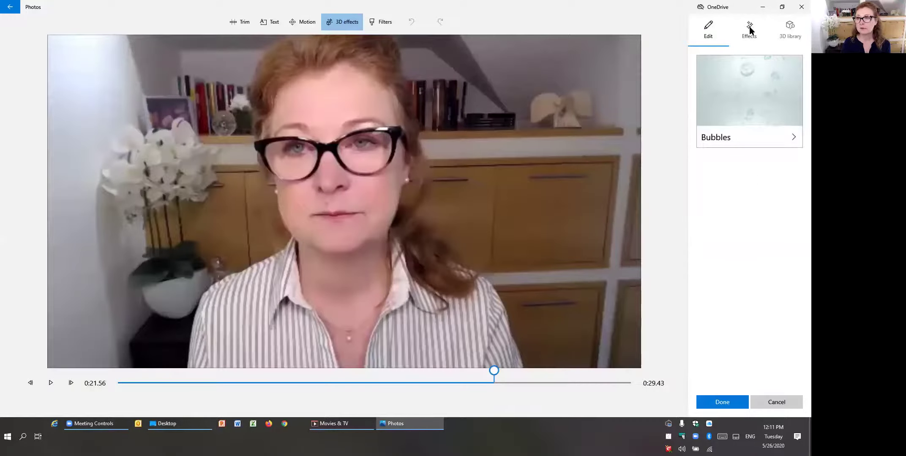
click(789, 33)
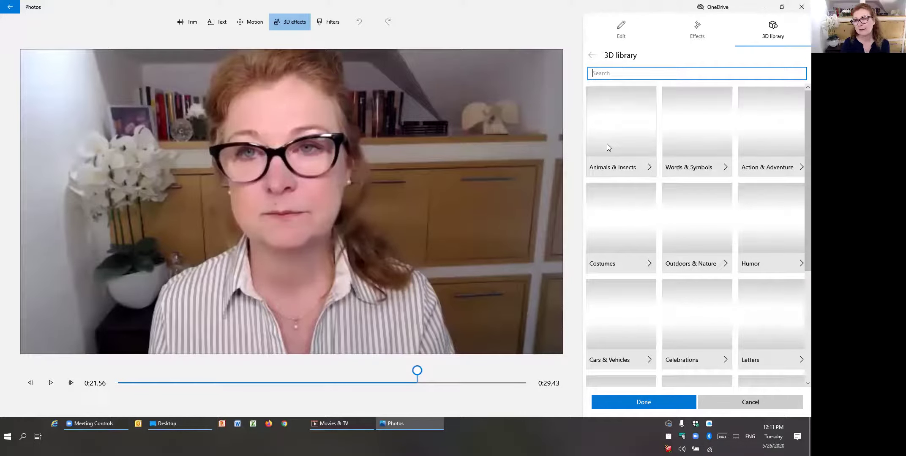
click(697, 130)
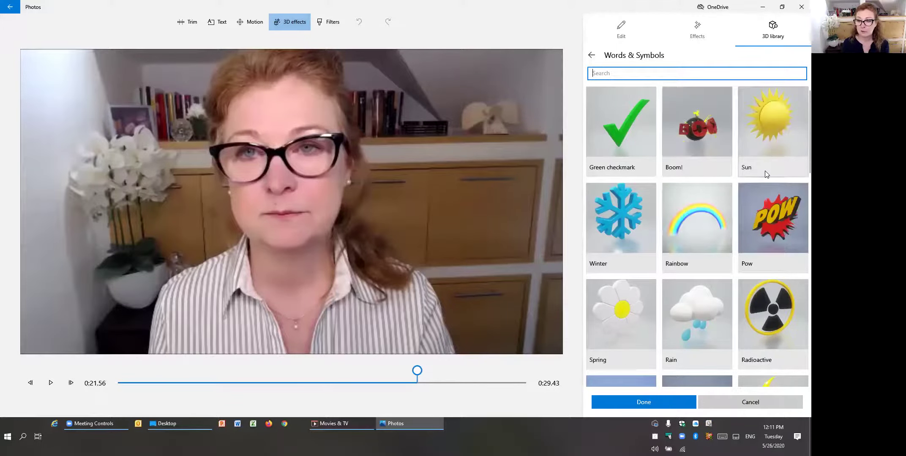
scroll(775, 314, down, 3)
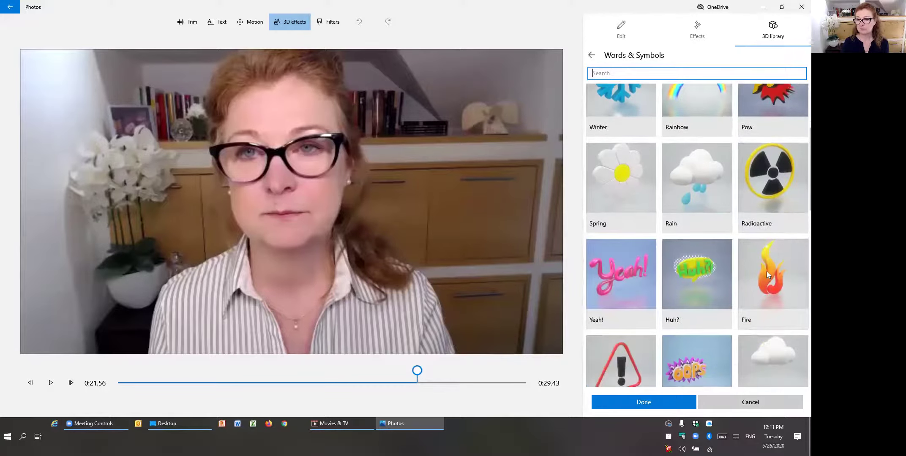
scroll(767, 271, down, 3)
scroll(766, 271, down, 5)
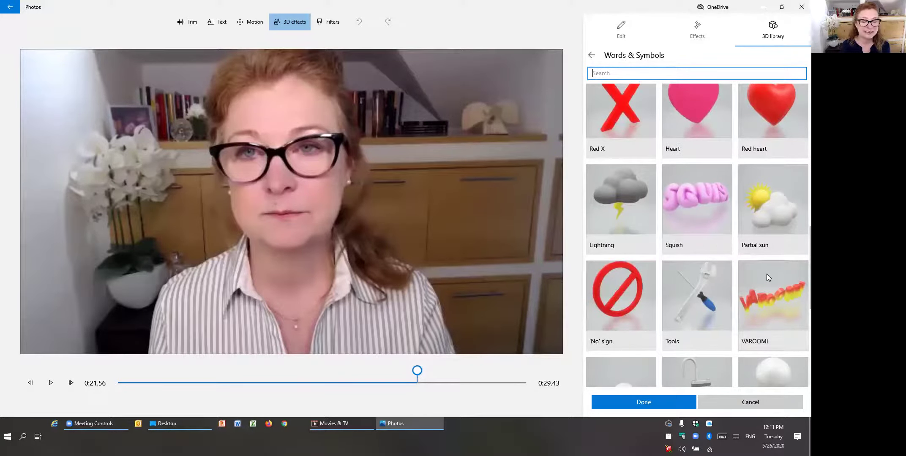
scroll(767, 274, down, 4)
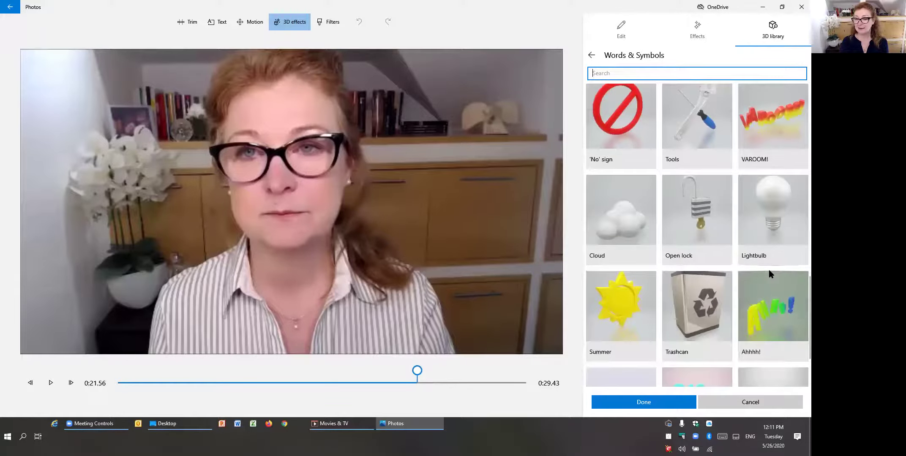
click(619, 306)
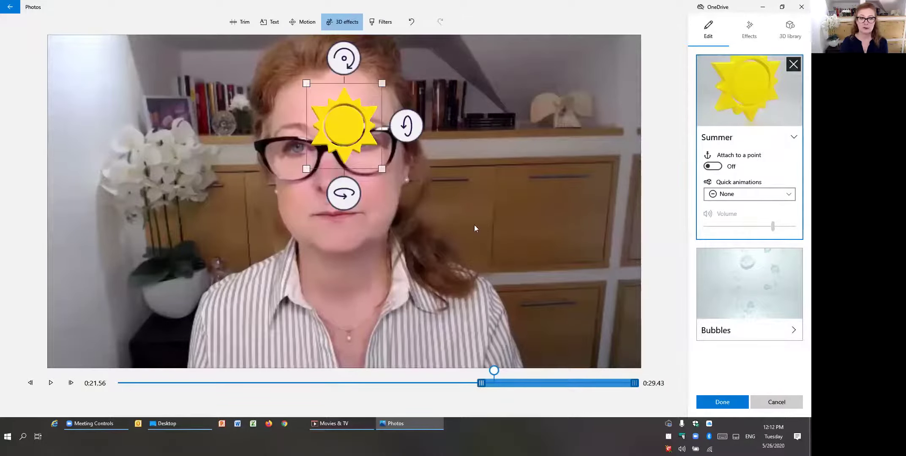
- Place the sun over the shelf ornament beside the presenter, apply it and preview the video up to the closing card
drag(343, 128, 561, 126)
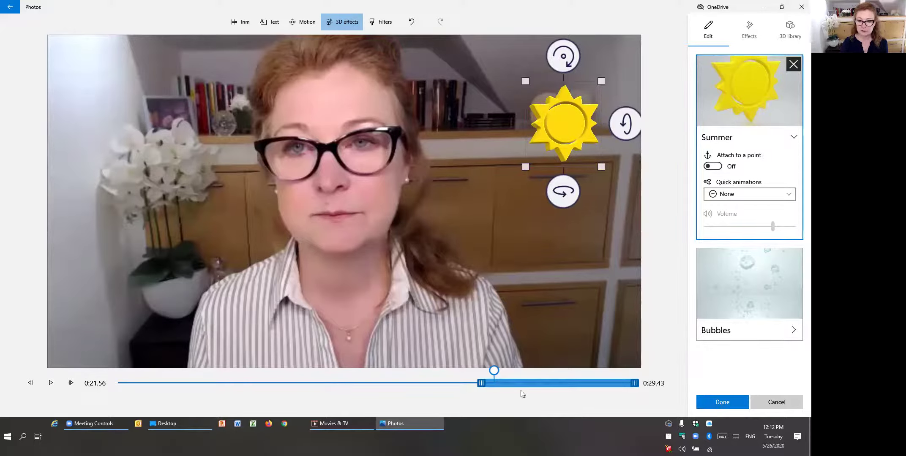
drag(526, 379, 551, 383)
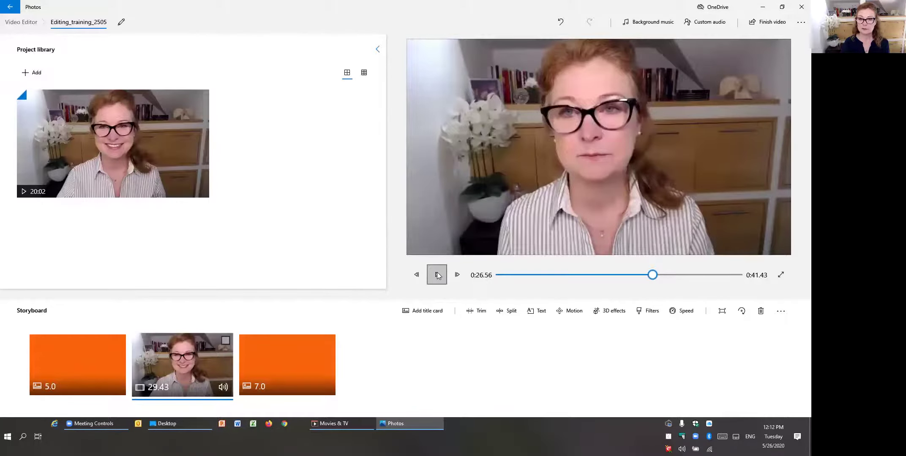
click(437, 275)
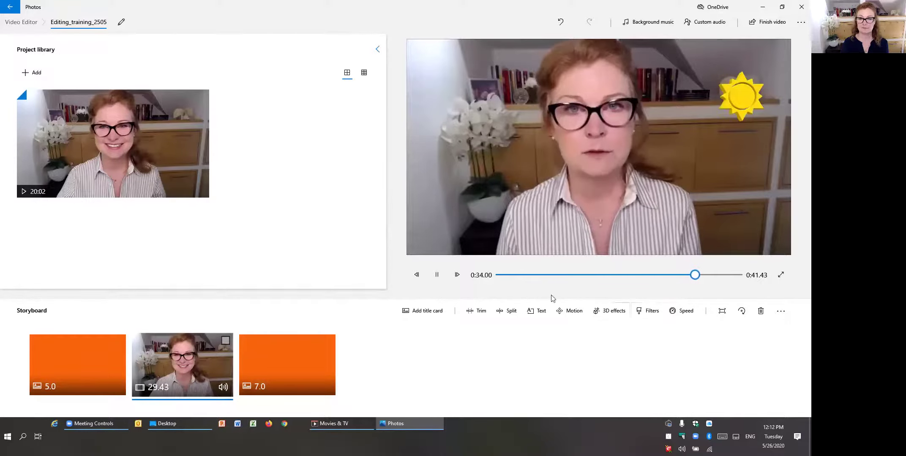
click(437, 275)
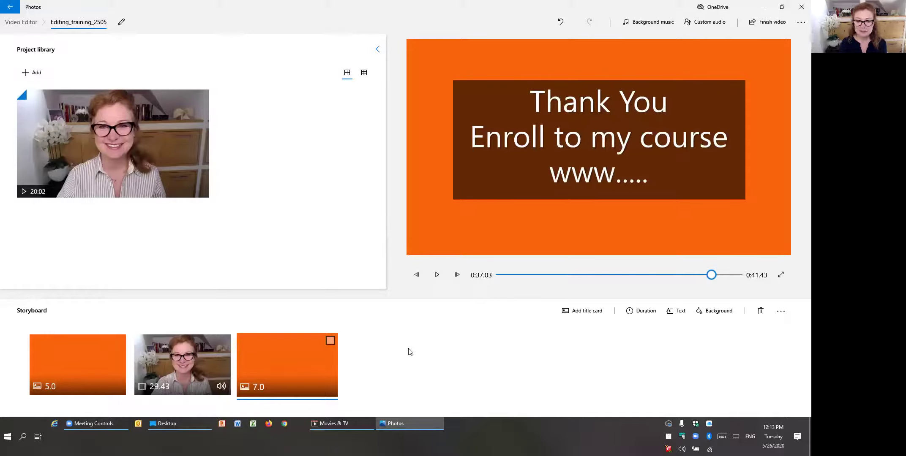
- Try the Iceberg, Denim, Pixel and Arcade filters on the recorded clip, return to Original and discard the filter changes
click(182, 367)
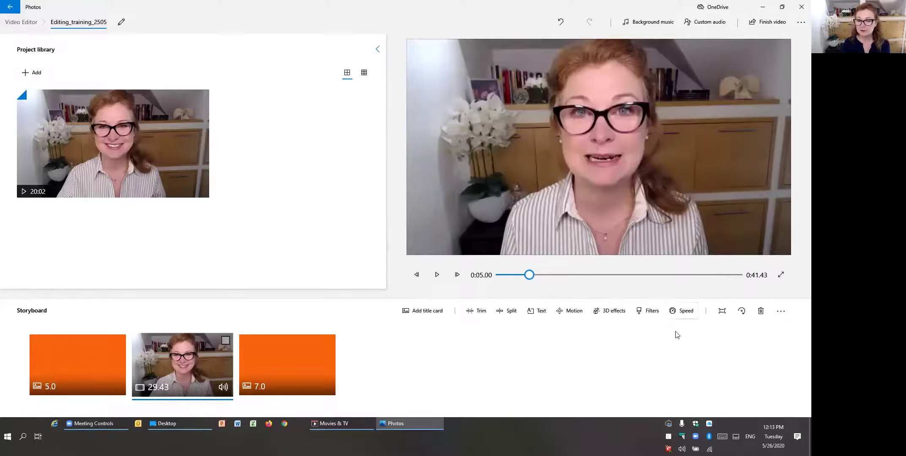
click(649, 316)
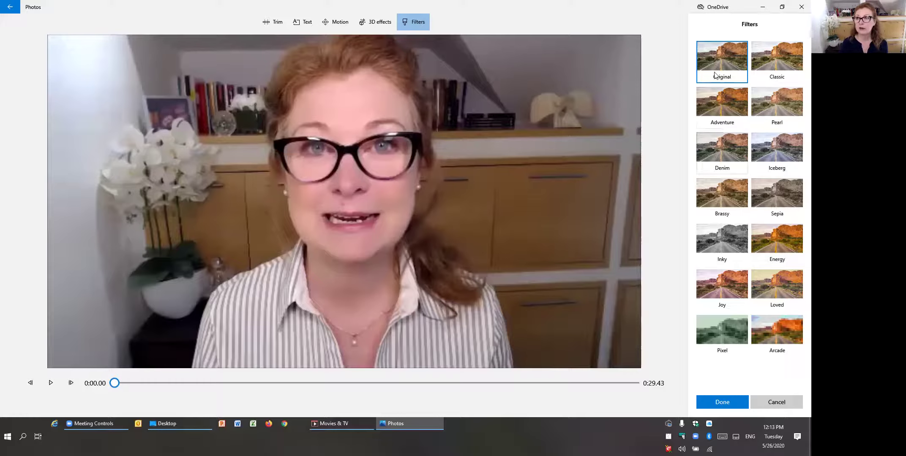
click(774, 152)
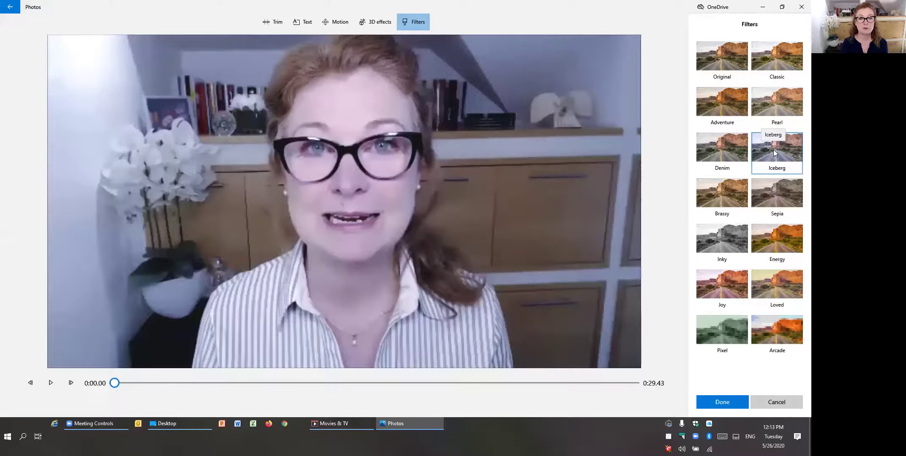
click(718, 149)
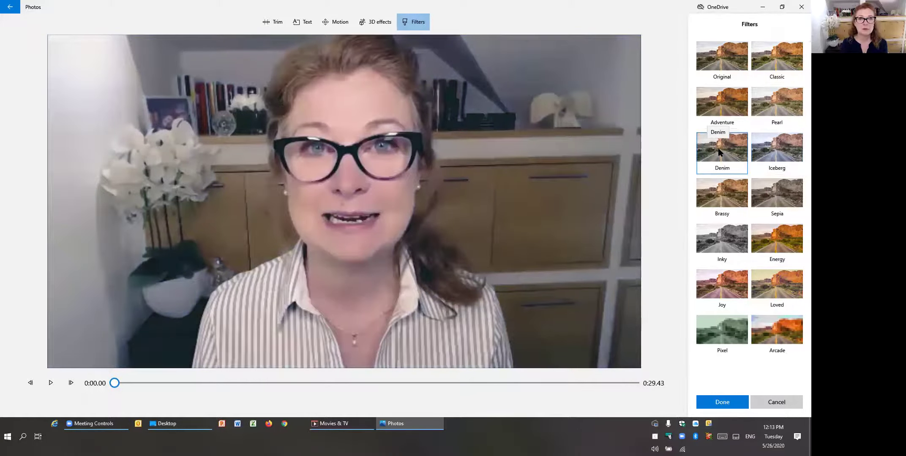
click(733, 325)
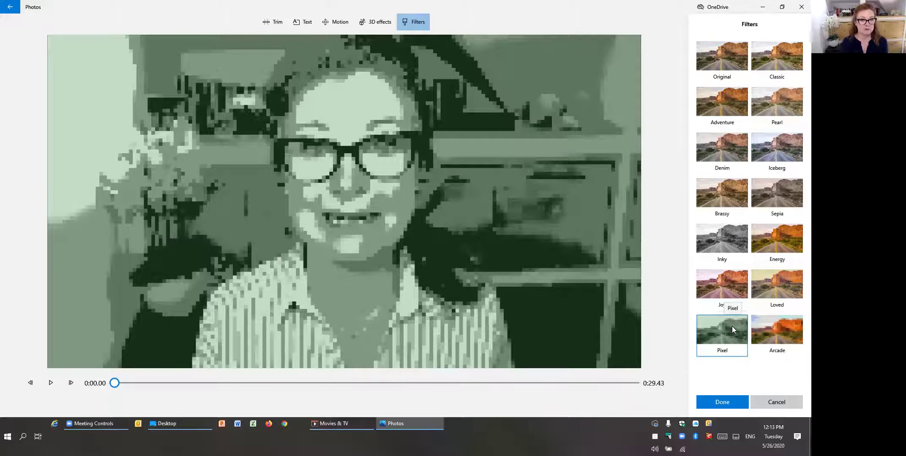
click(784, 332)
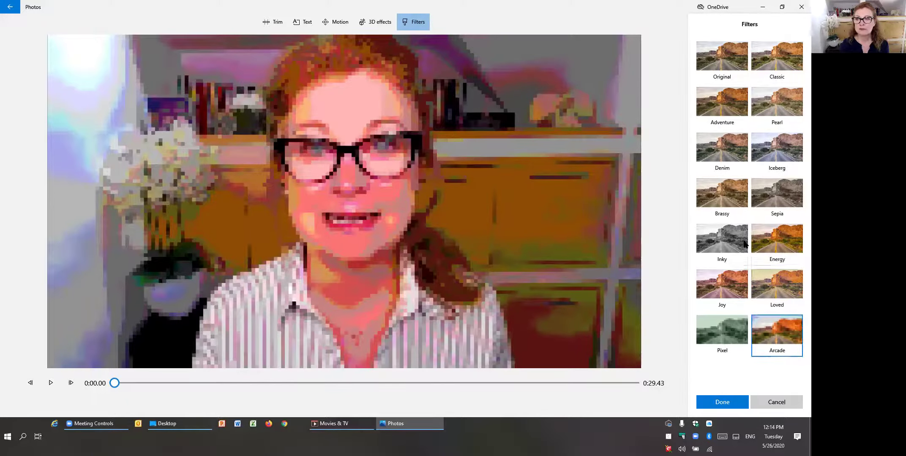
click(712, 64)
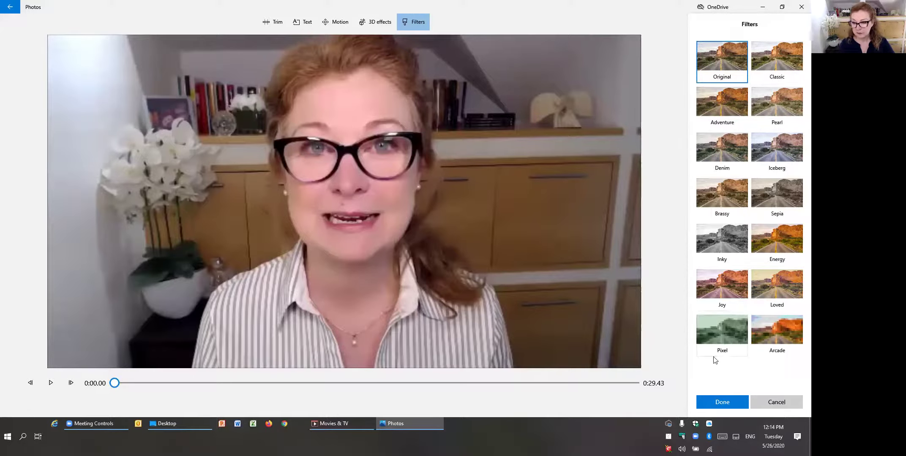
click(776, 402)
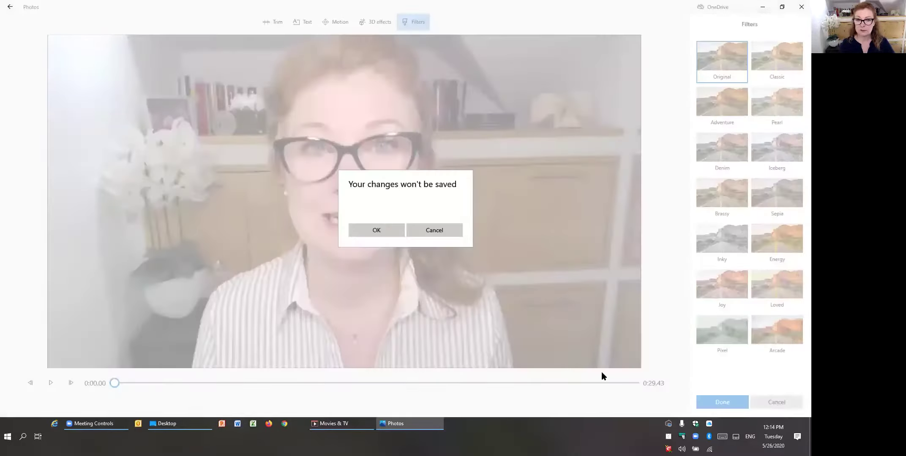
click(382, 234)
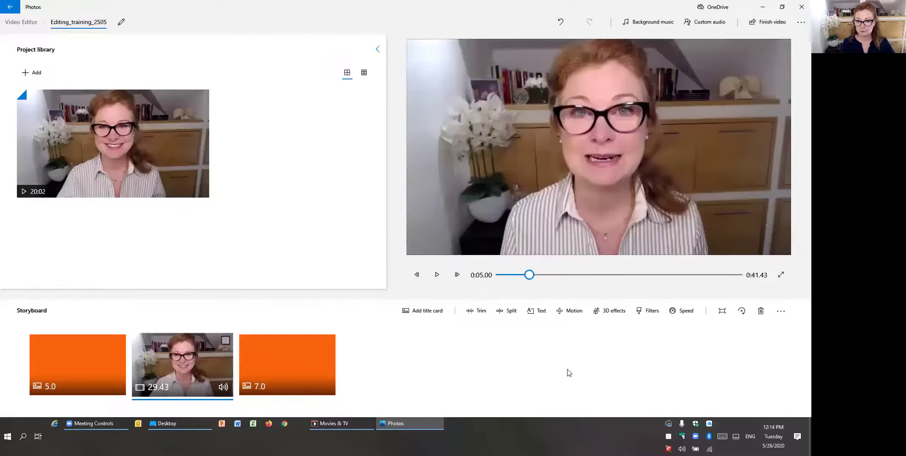
- Set the recorded clip's speed to 0.8x and play the slowed clip
click(682, 316)
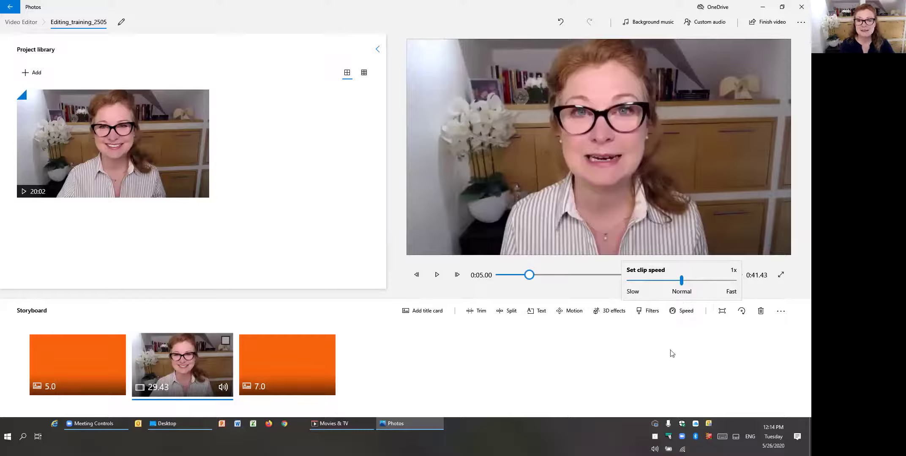
click(682, 282)
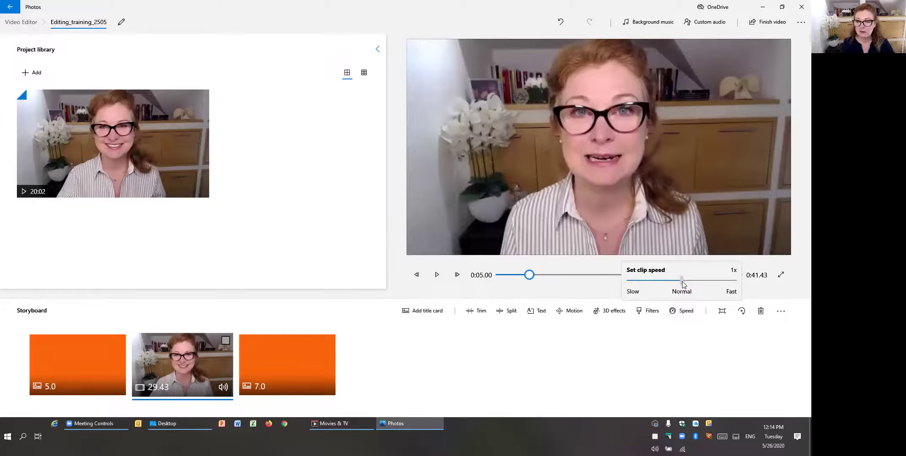
drag(683, 282, 678, 282)
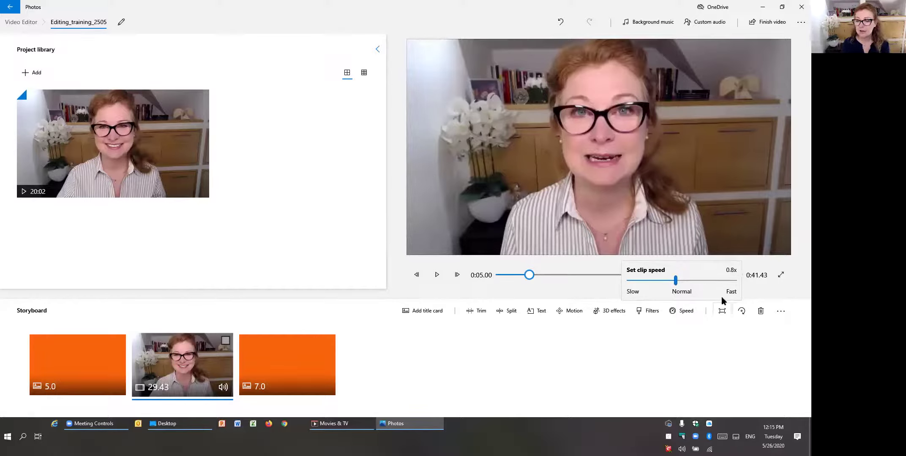
click(437, 277)
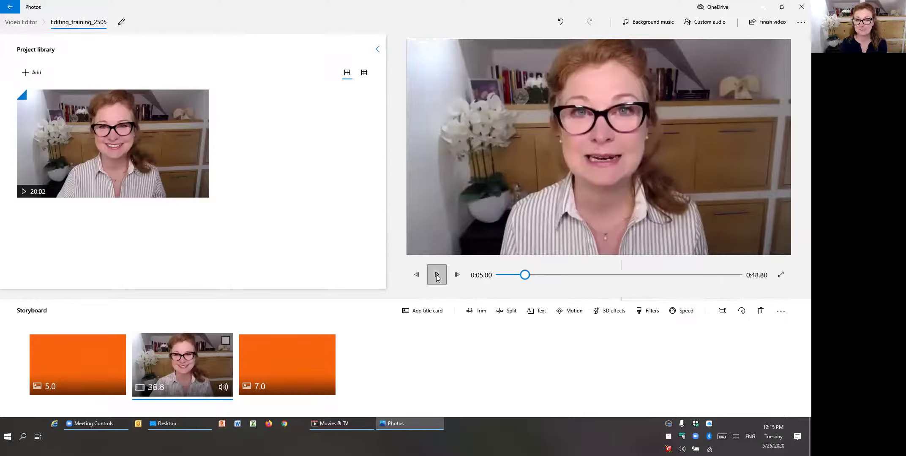
- Preview the slowed recorded clip and raise its speed to 4x
click(437, 283)
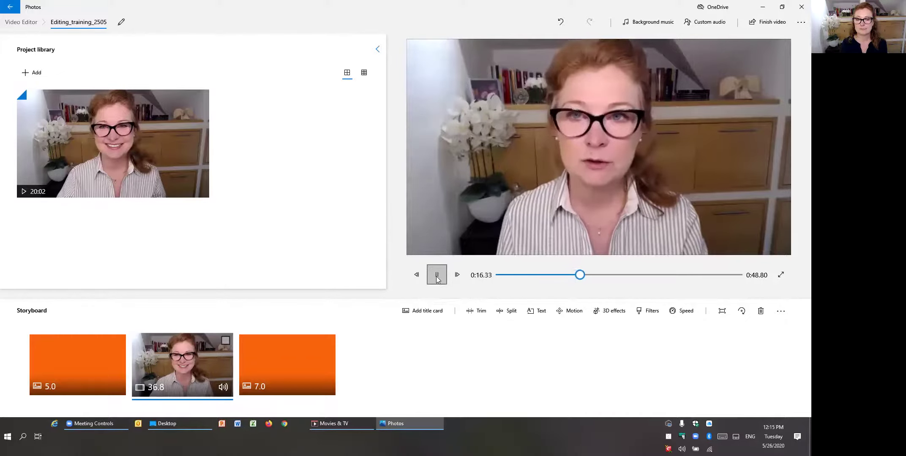
click(437, 280)
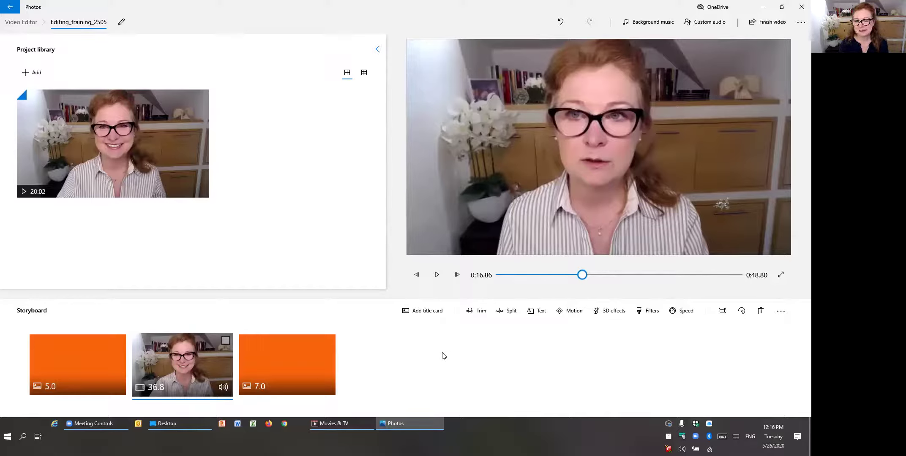
click(682, 311)
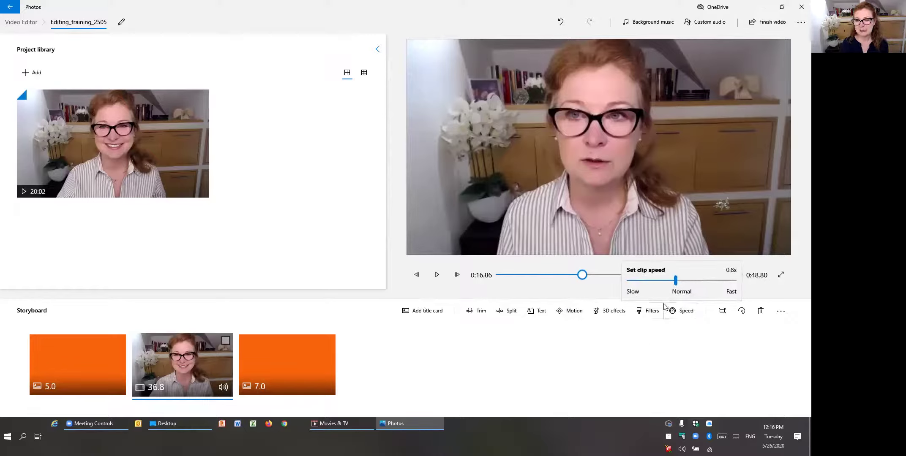
drag(676, 284, 698, 291)
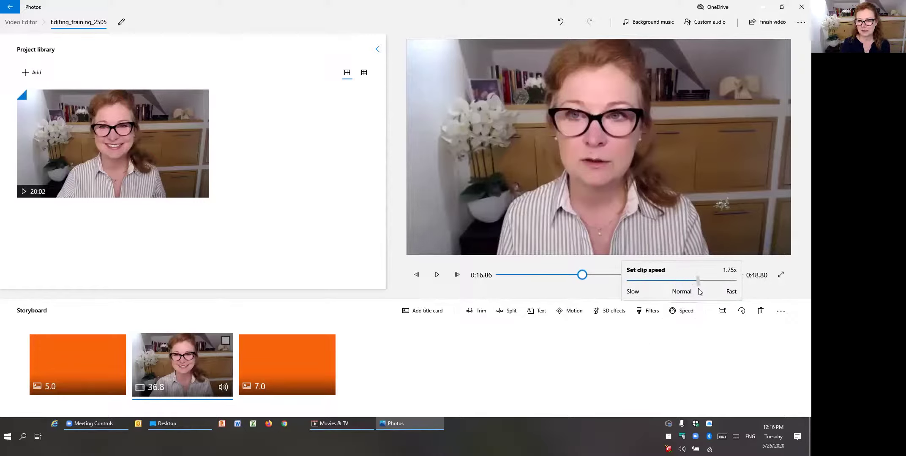
drag(707, 292, 739, 295)
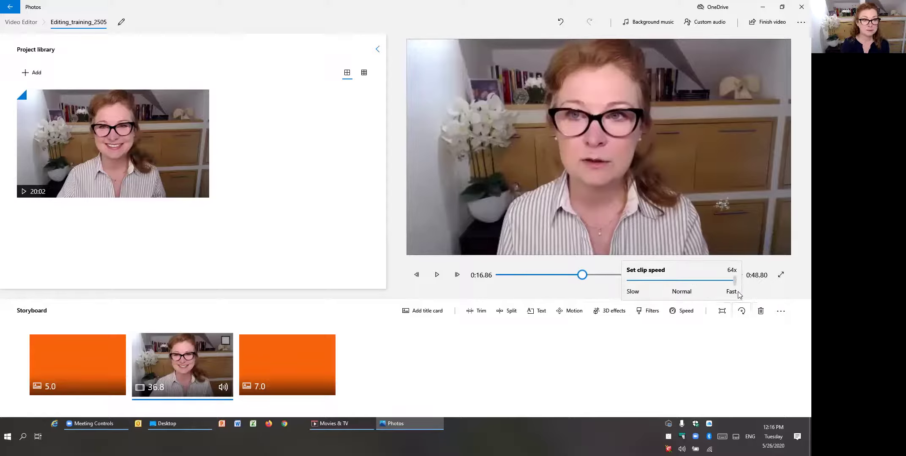
drag(739, 295, 712, 288)
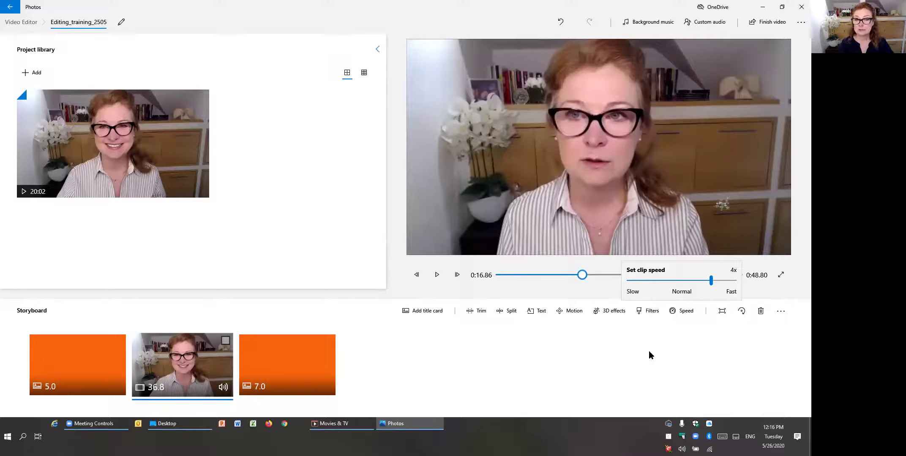
- Play the sped-up recorded clip from its beginning and pause once the name overlay shows
click(438, 275)
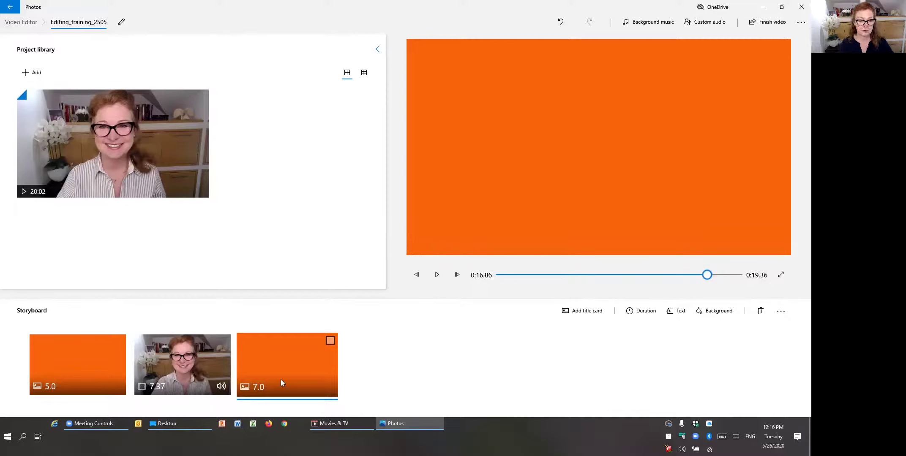
click(225, 366)
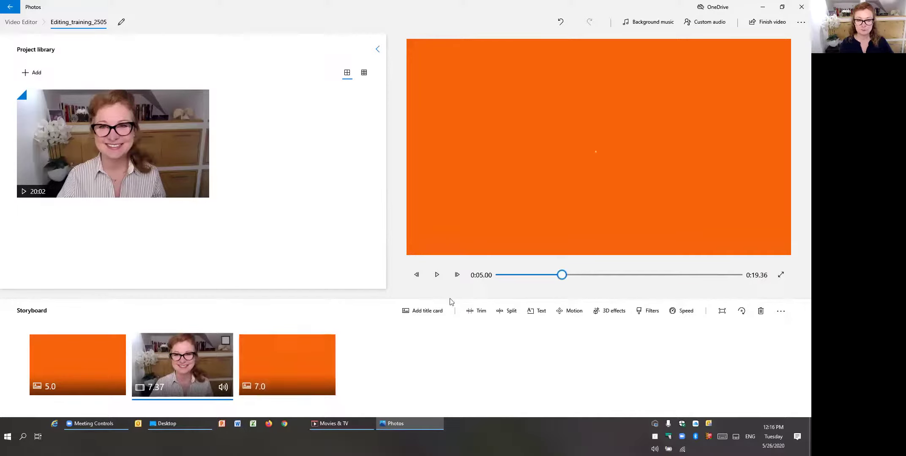
click(438, 275)
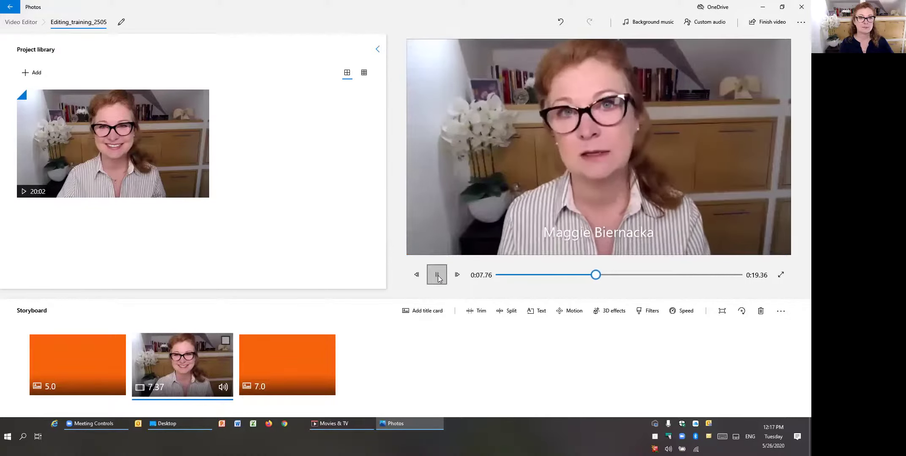
click(438, 276)
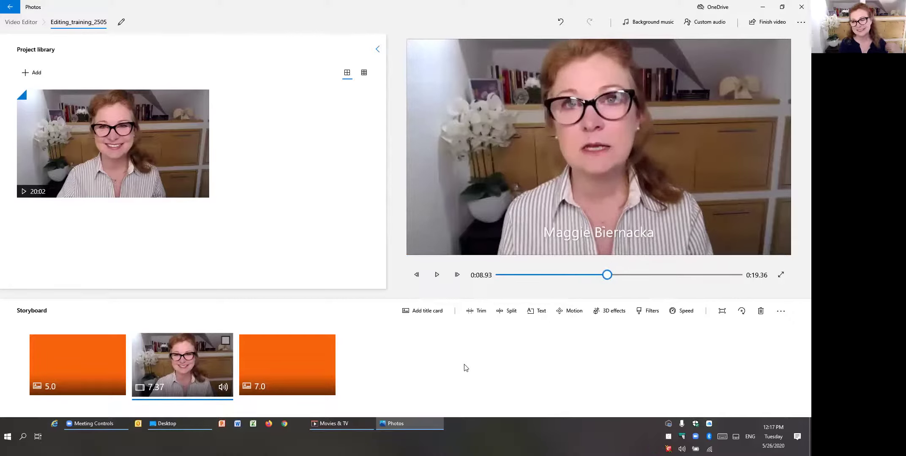
- Set the recorded clip's speed to 1.25x and play part of it to check the pace
click(673, 312)
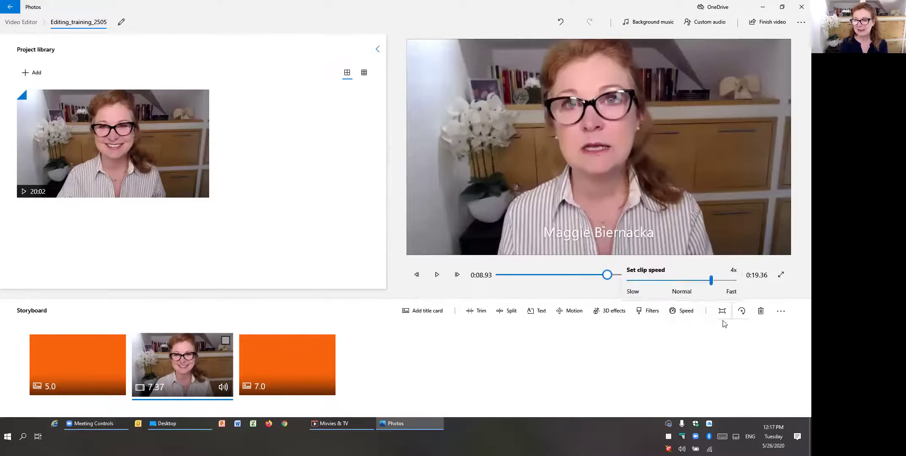
drag(708, 280, 684, 279)
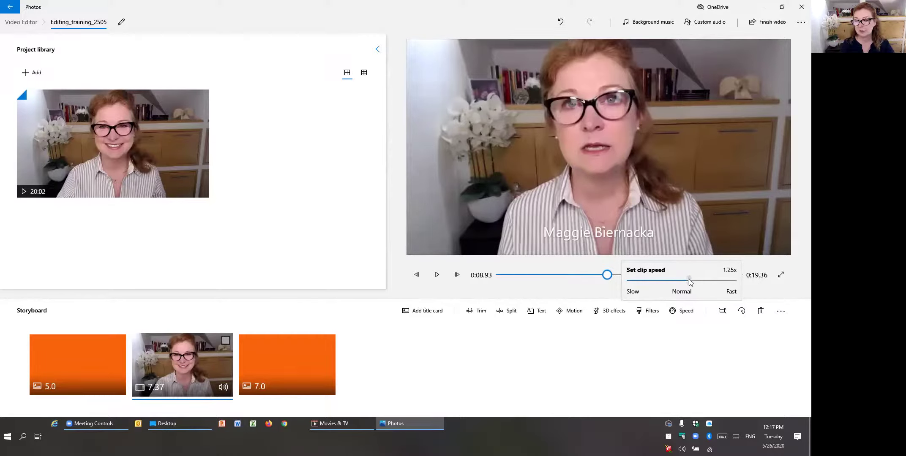
drag(687, 278, 688, 279)
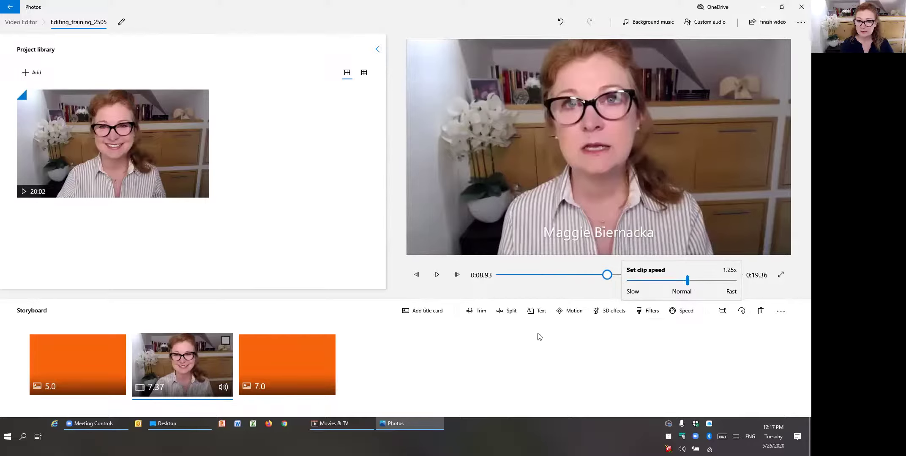
click(437, 275)
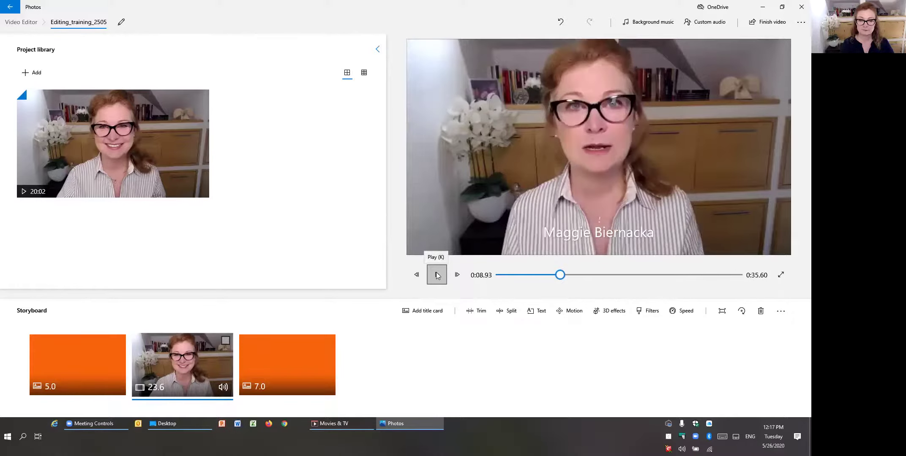
click(437, 276)
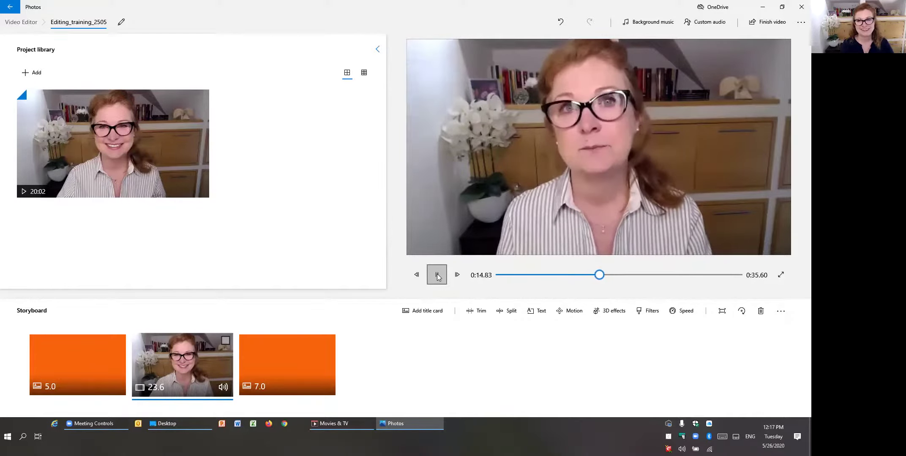
click(437, 278)
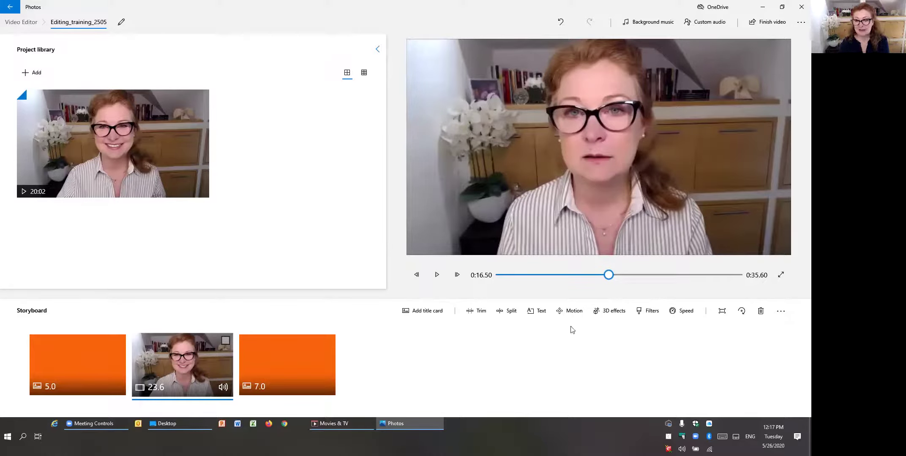
- Apply the Zoom in left motion to the recorded clip and play the video through to the closing card
click(567, 311)
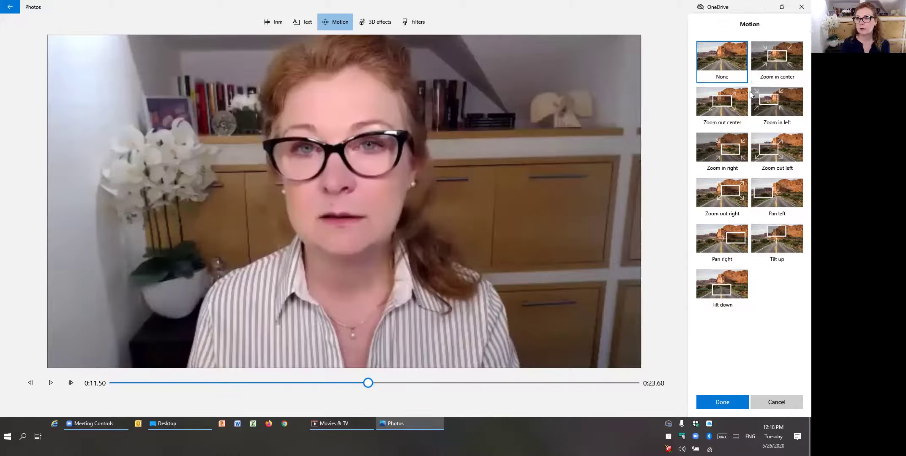
click(769, 104)
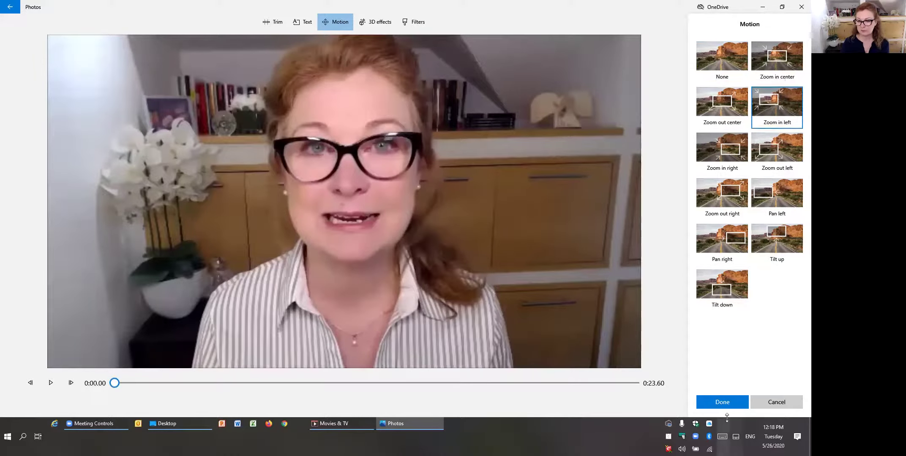
click(721, 402)
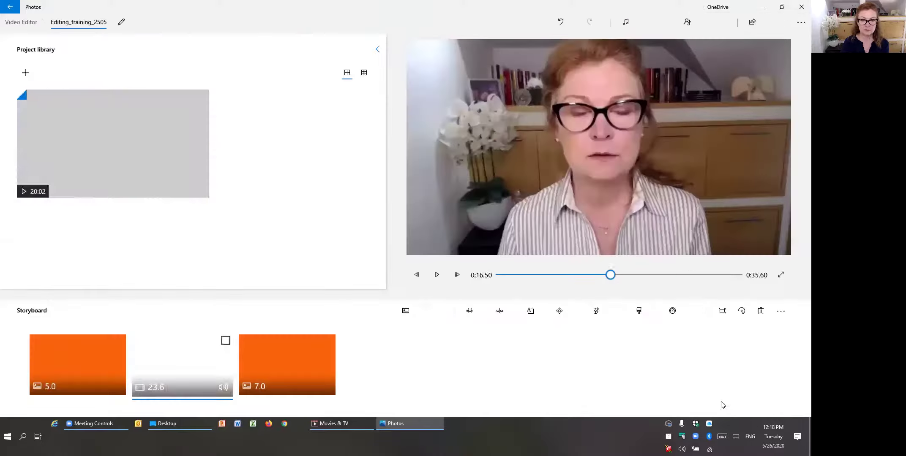
click(437, 275)
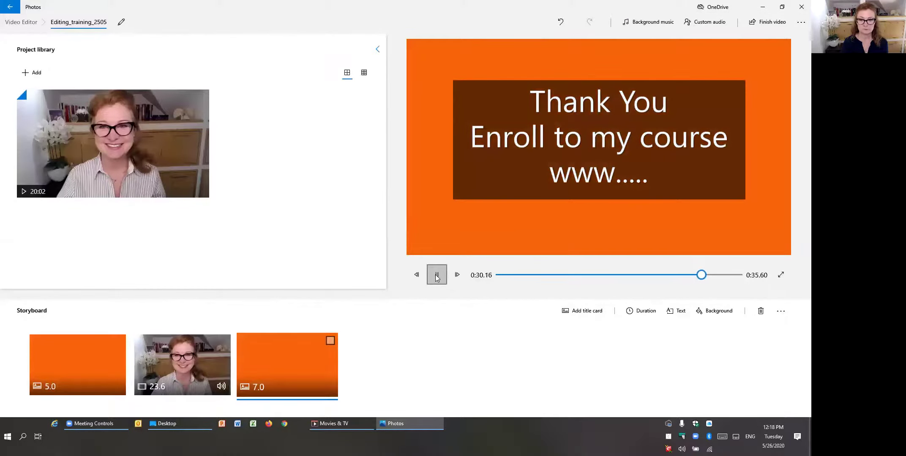
- Return to the start of the recorded clip, check its motion setting and replay its opening seconds
click(223, 354)
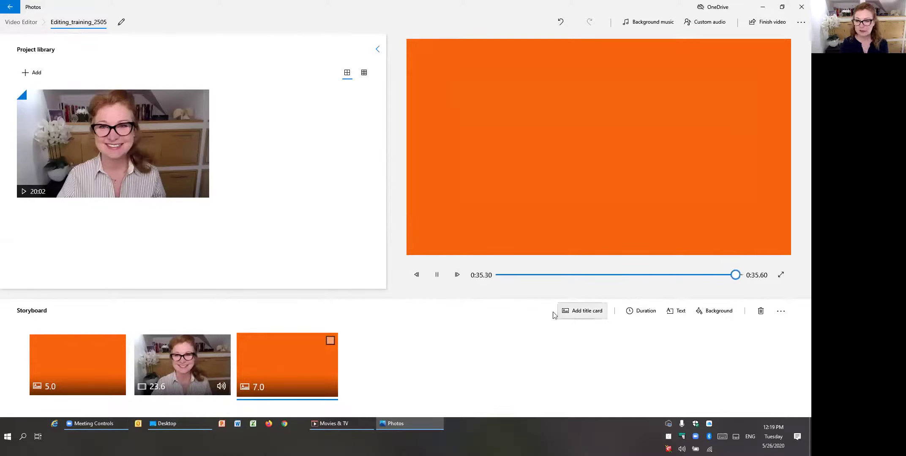
click(160, 359)
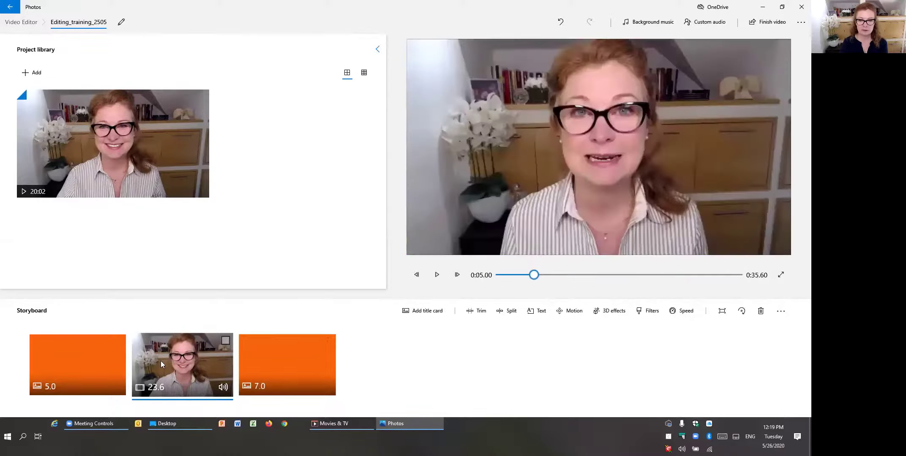
mouse_move(537, 275)
mouse_down()
mouse_move(500, 279)
mouse_move(535, 282)
mouse_up()
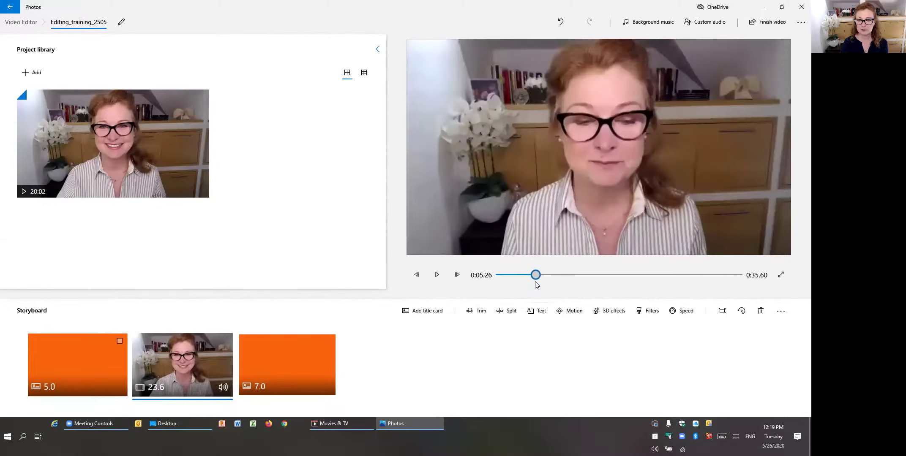
click(573, 313)
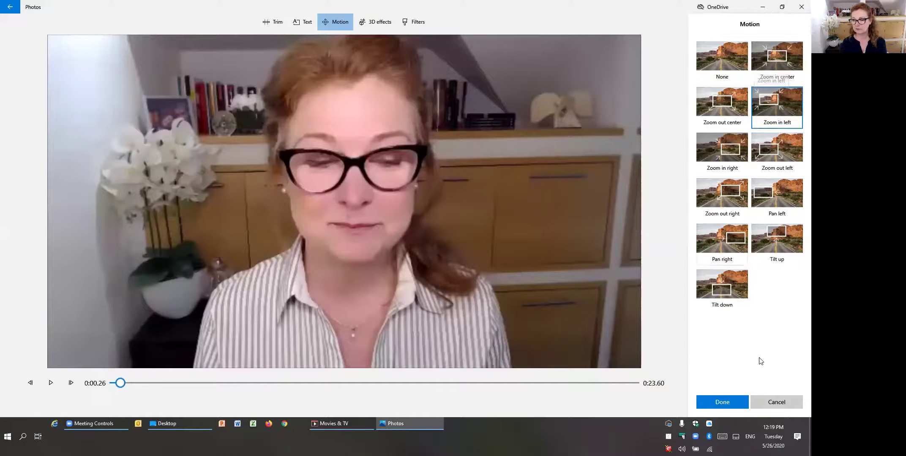
click(719, 405)
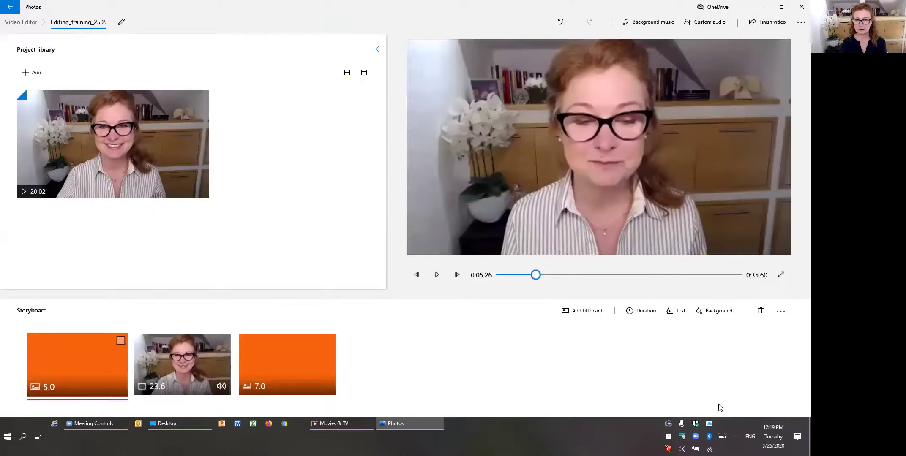
click(435, 277)
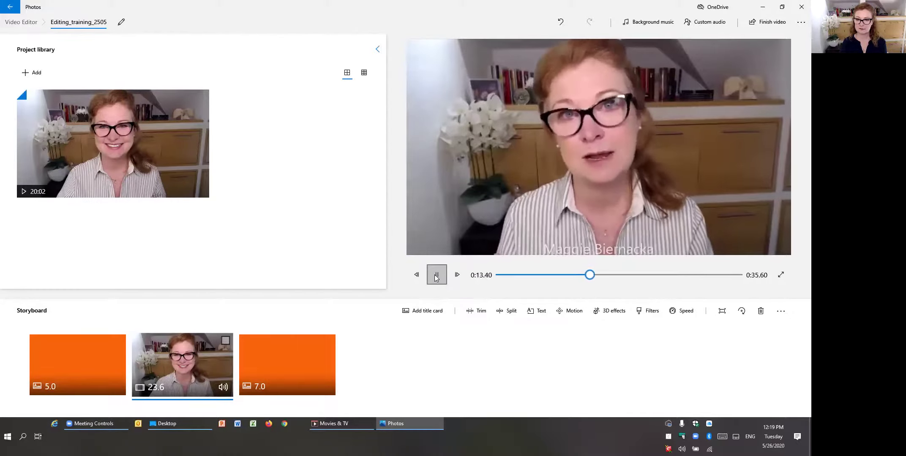
click(434, 275)
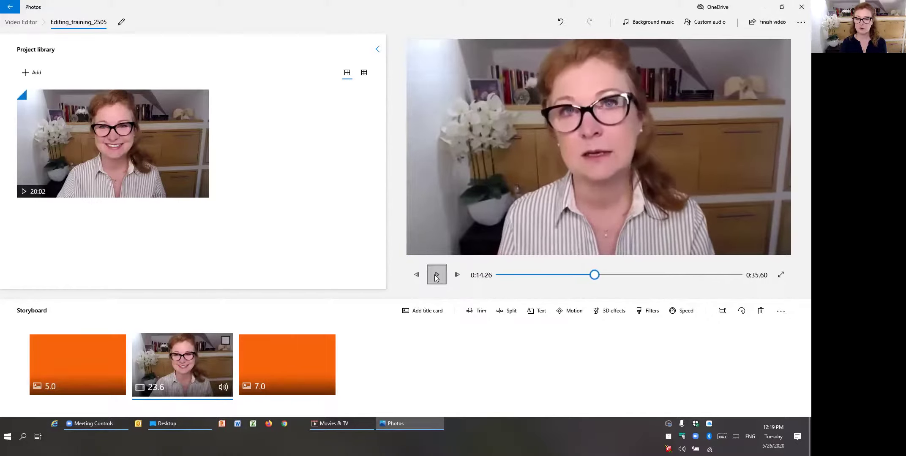
- Try the Zoom out center motion on the recorded clip and preview it
click(571, 311)
click(717, 110)
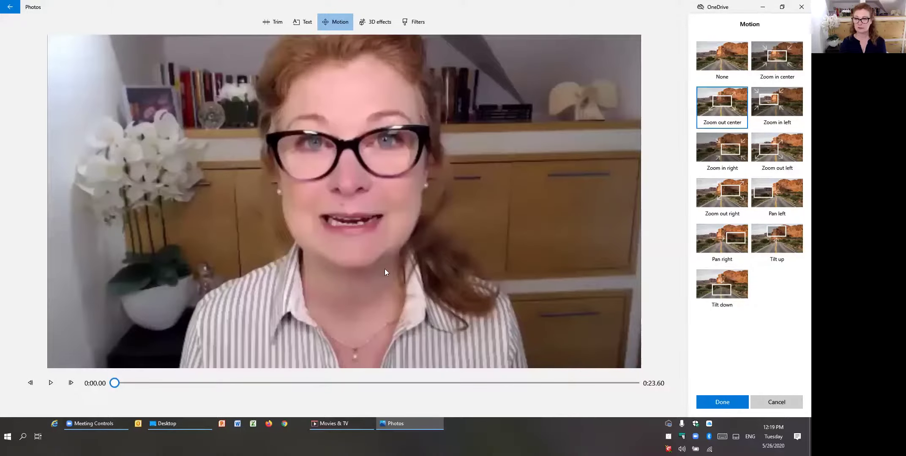
click(51, 384)
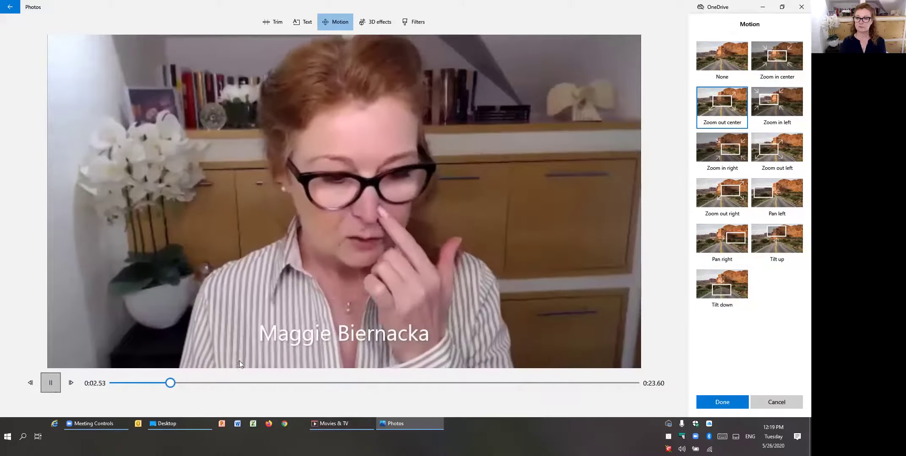
- Choose the Pan right motion for the recorded clip, preview it from the clip's start and apply it
click(722, 238)
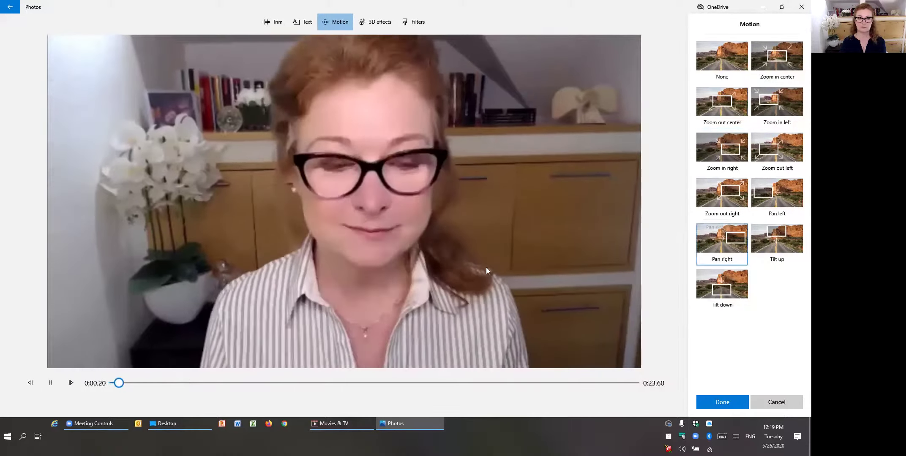
click(54, 387)
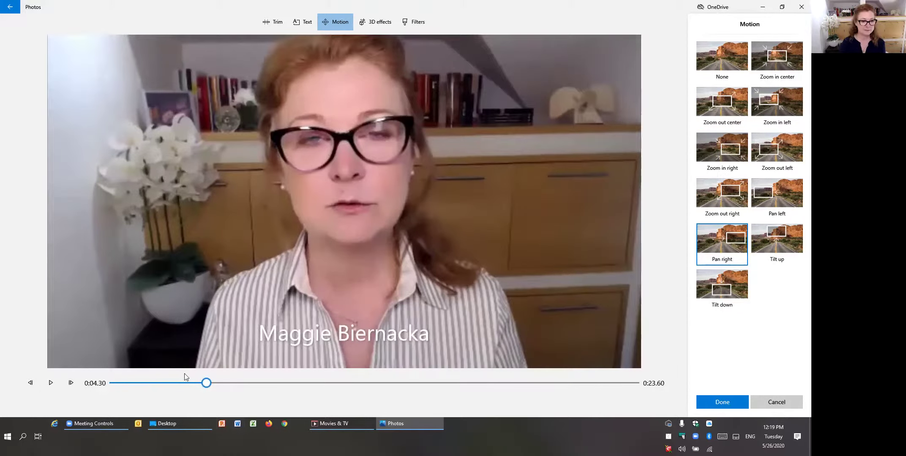
drag(207, 382, 111, 394)
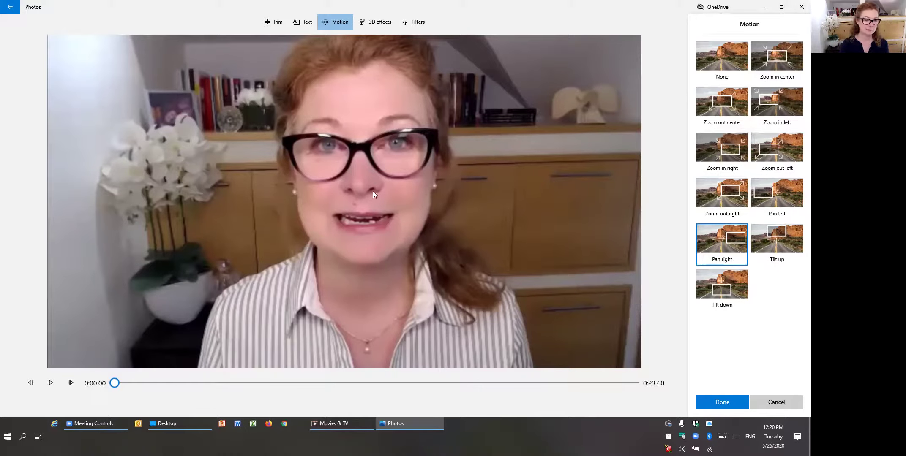
click(51, 383)
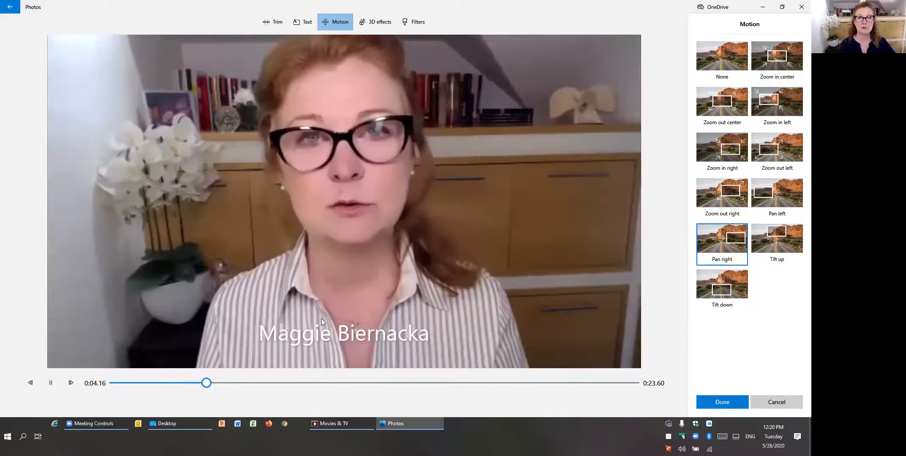
click(53, 383)
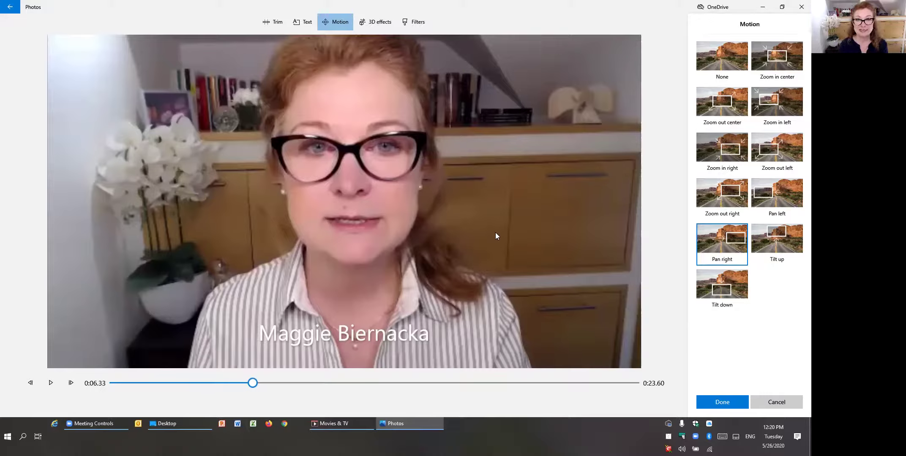
click(722, 402)
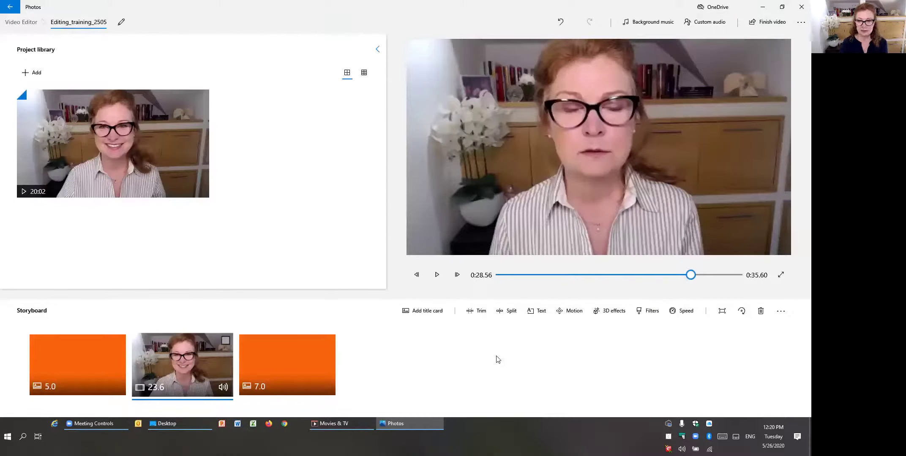
- Set the recorded clip's framing option to Remove black bars
click(721, 312)
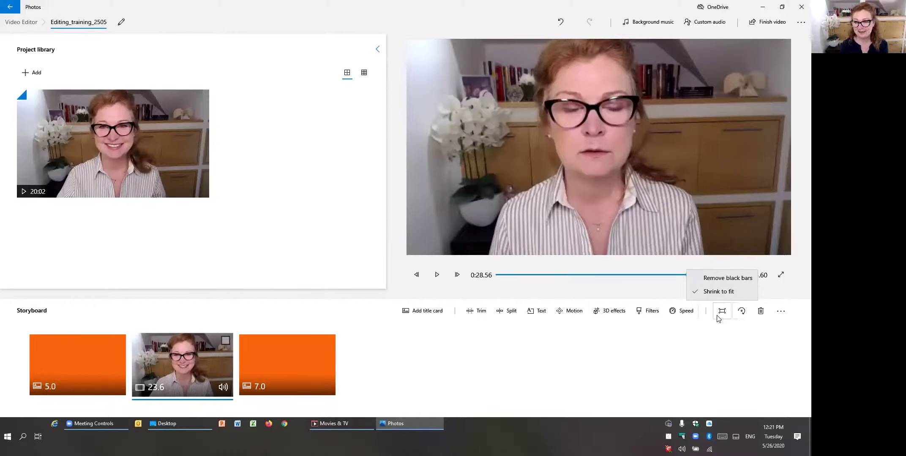
click(742, 315)
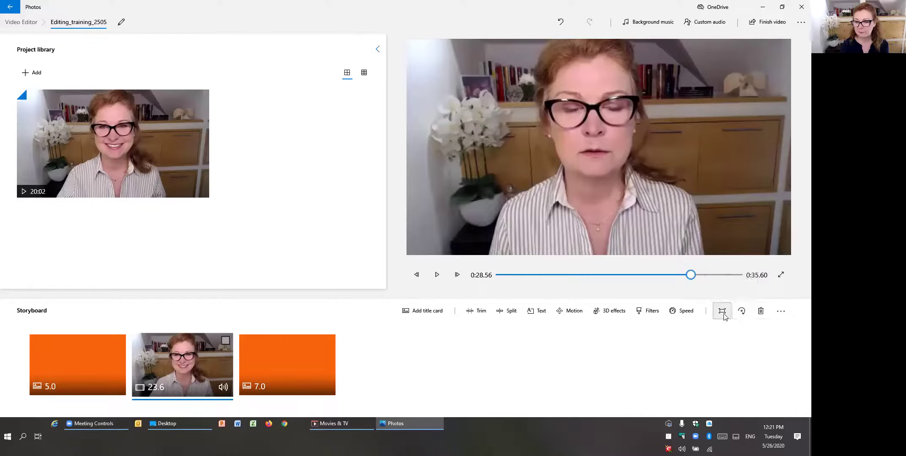
click(723, 315)
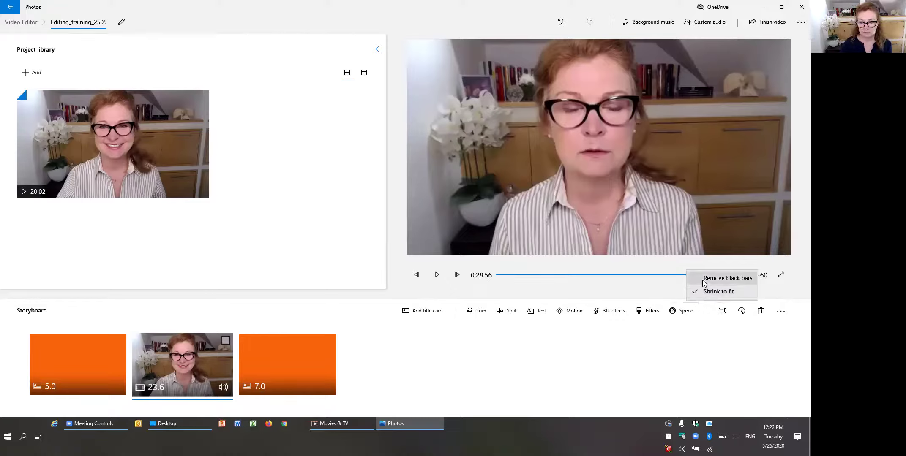
click(704, 281)
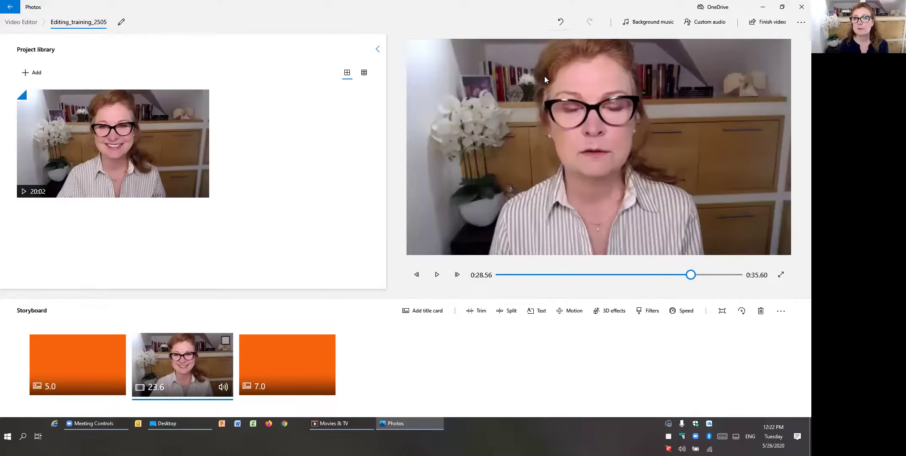
- Preview the Explorer background music track, lower its music volume to 0 and apply it to the video
click(647, 24)
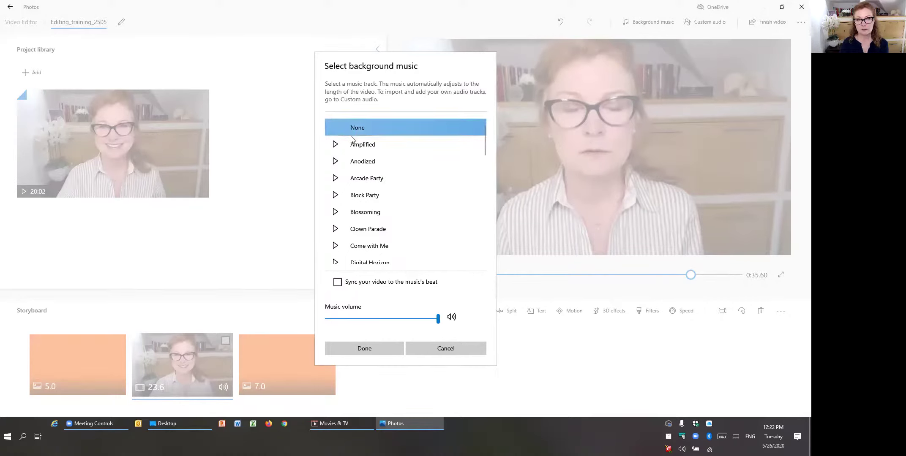
scroll(354, 140, down, 3)
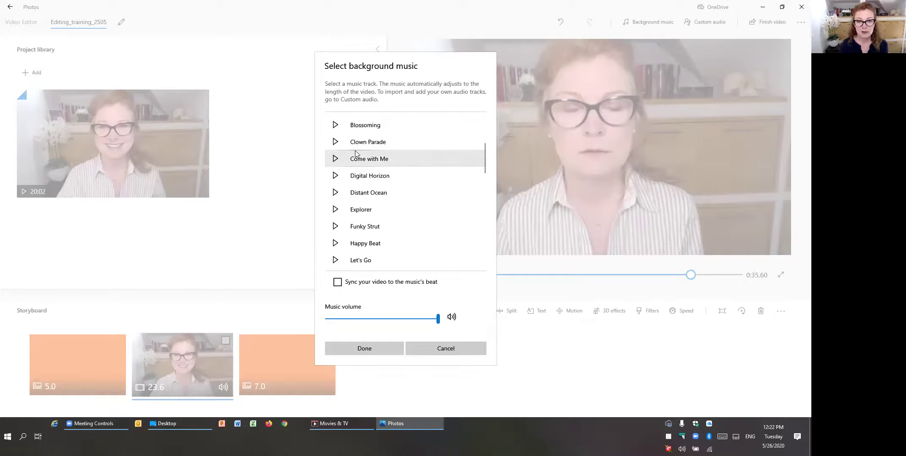
click(335, 210)
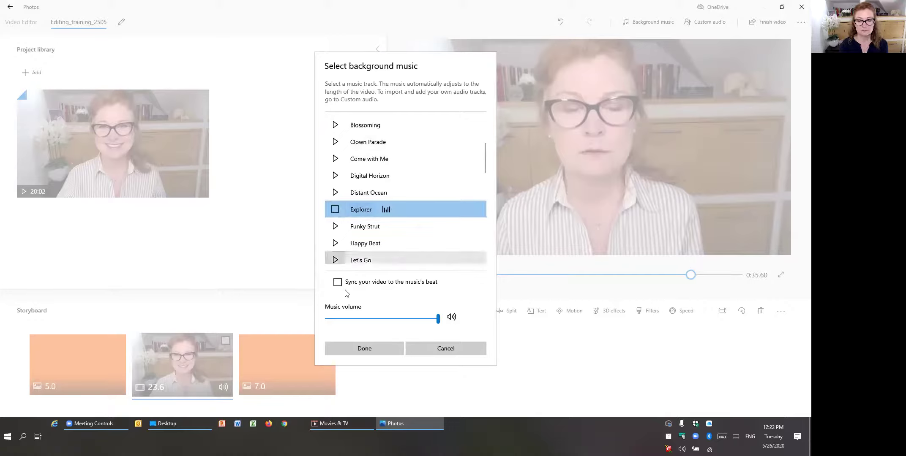
drag(438, 320, 325, 325)
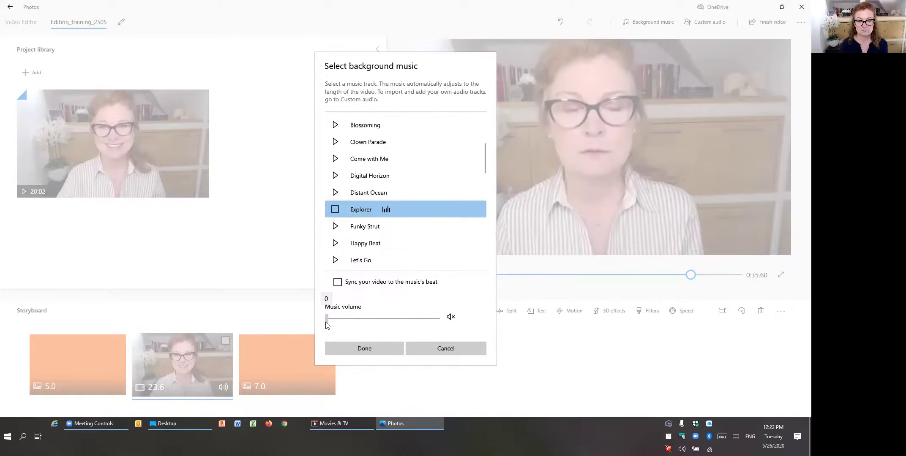
click(364, 348)
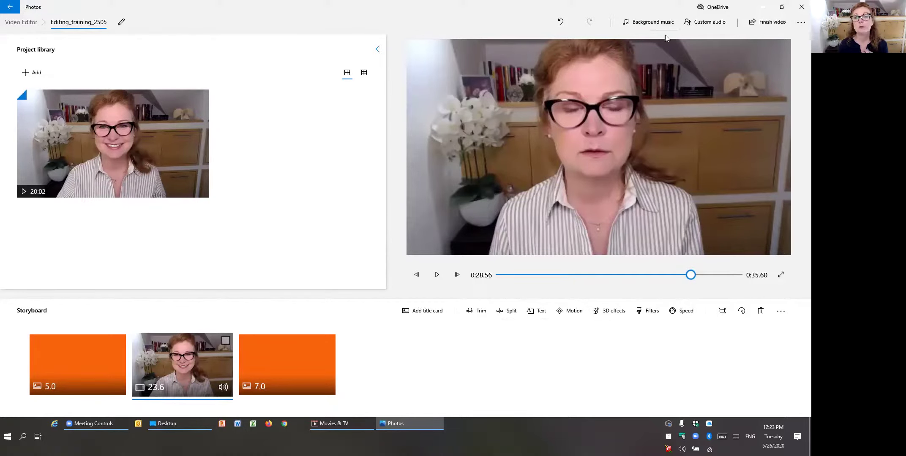
- Change the background music to Amplified, raise the music volume slightly above mute and apply it
click(649, 27)
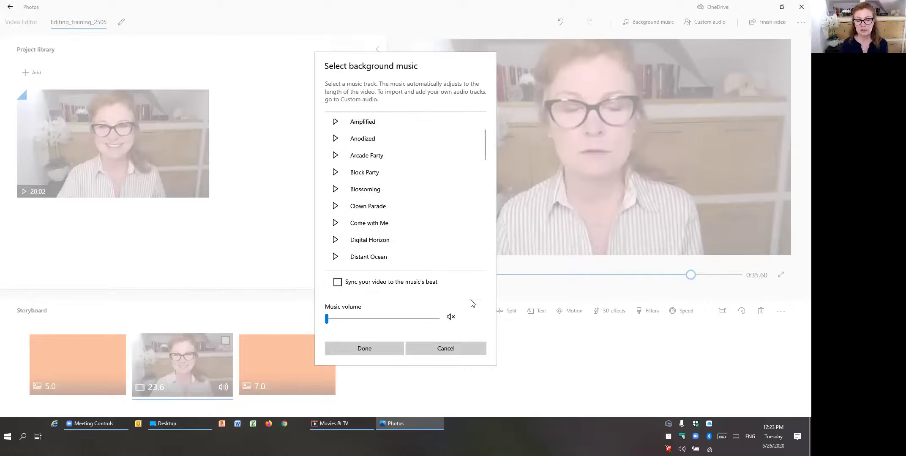
click(351, 128)
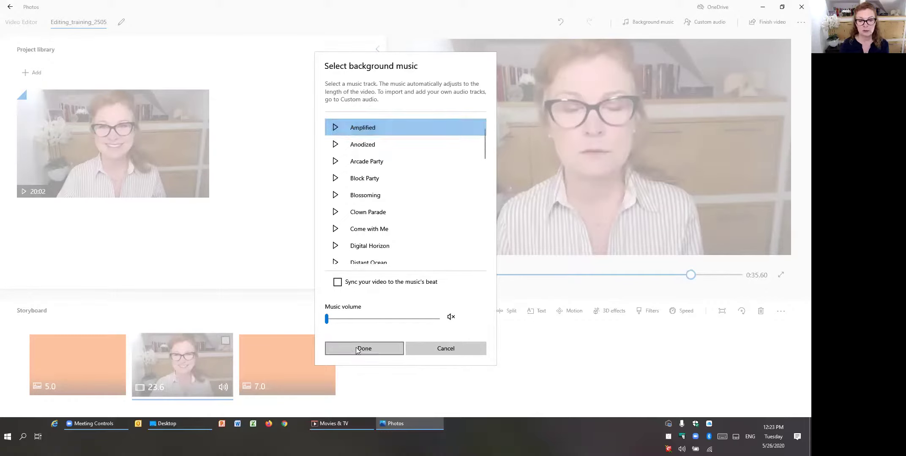
click(327, 320)
drag(328, 322, 342, 329)
click(360, 348)
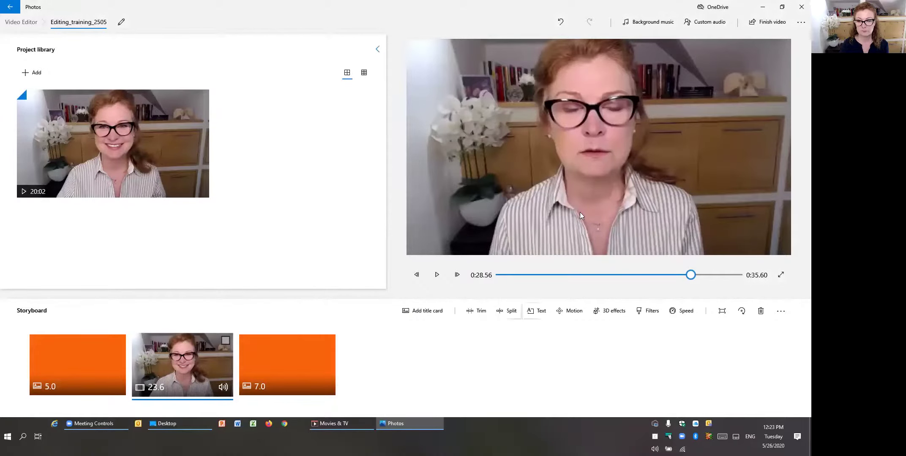
- Switch the background music to Anodized with the music volume slightly below the halfway level and apply it
click(648, 22)
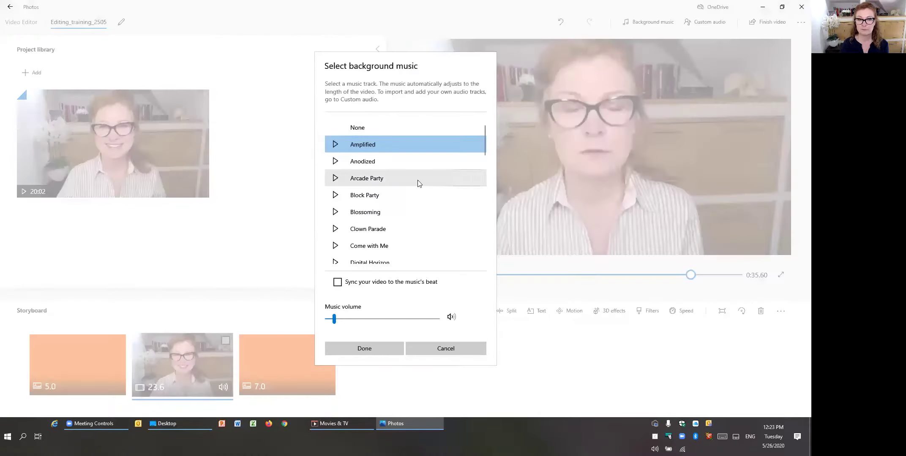
click(350, 163)
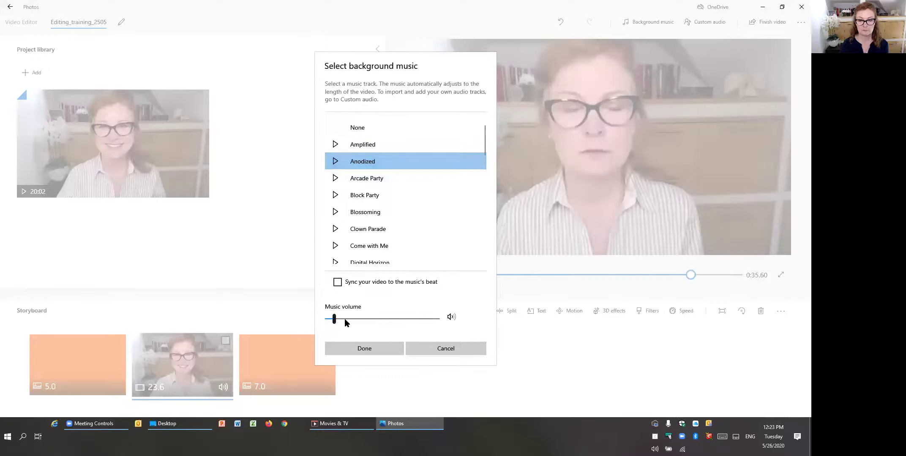
drag(345, 324, 374, 323)
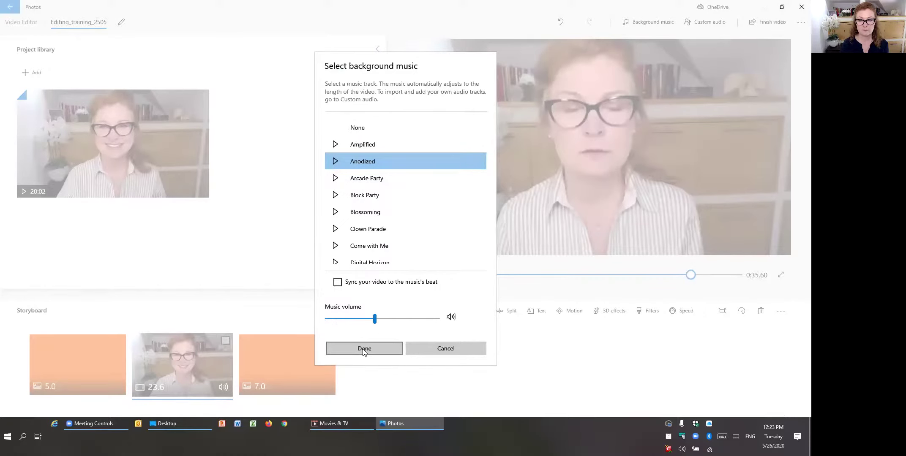
click(364, 349)
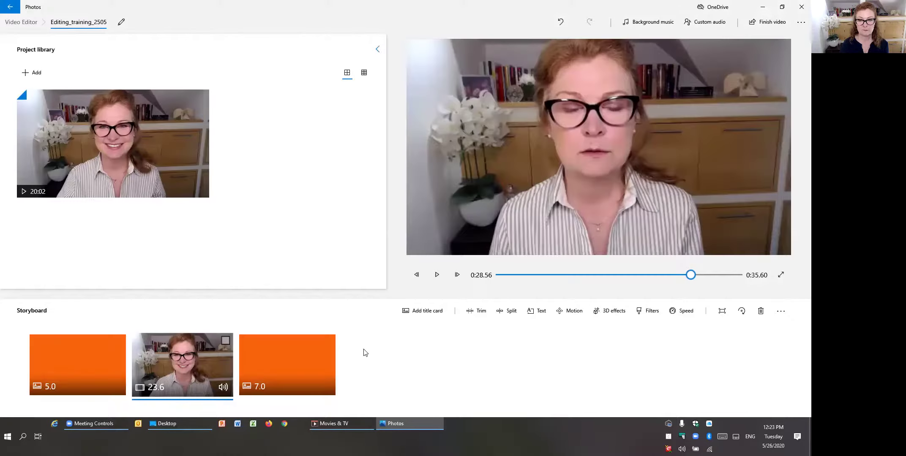
- Enable syncing to the music's beat, preview the Distant Ocean track and apply it at a very low music volume
click(649, 22)
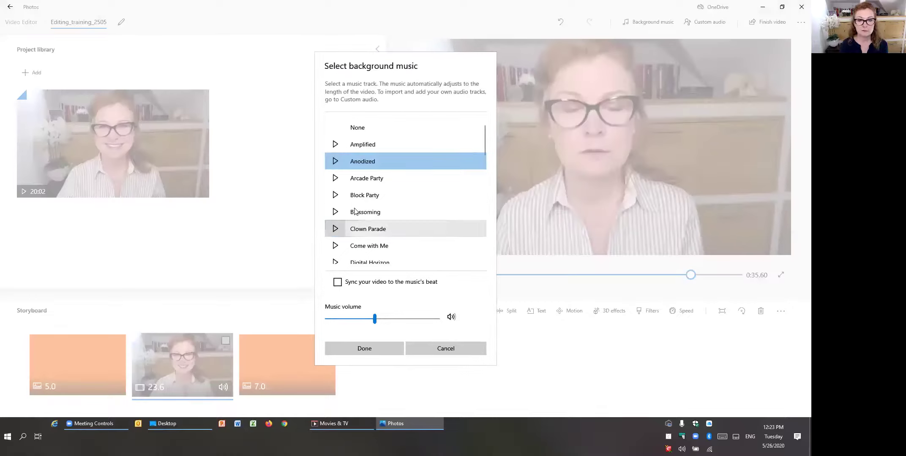
scroll(351, 207, down, 2)
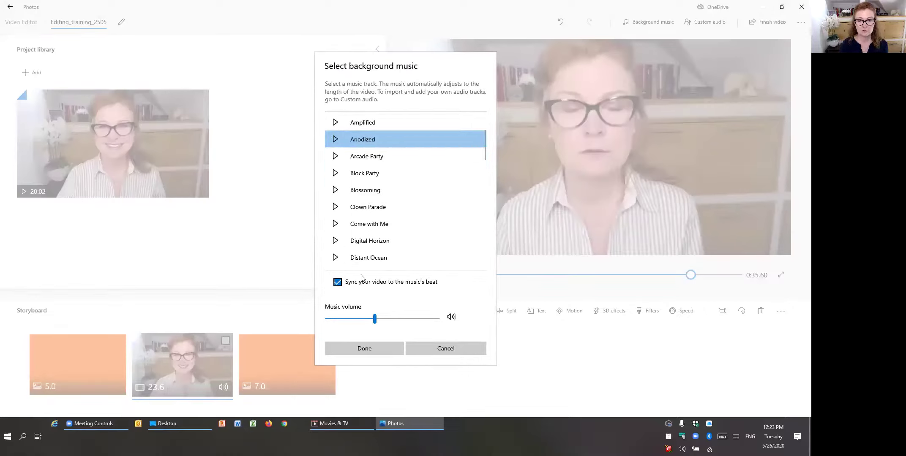
click(337, 258)
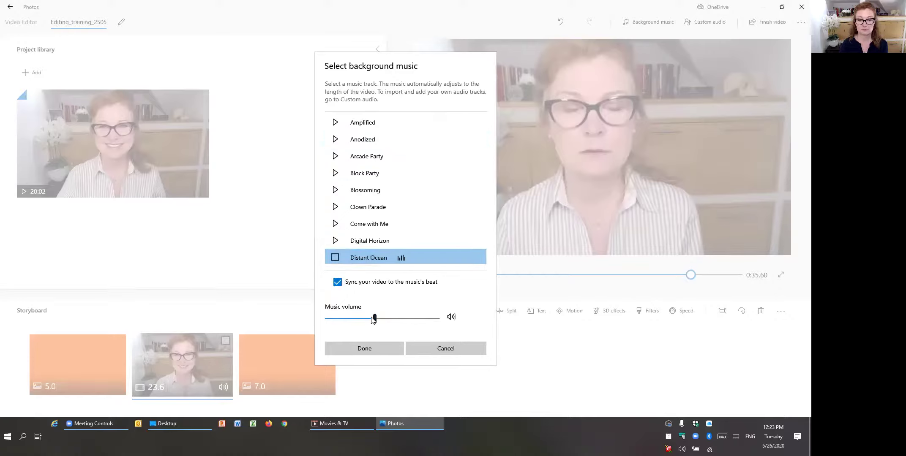
drag(375, 319, 329, 320)
click(352, 345)
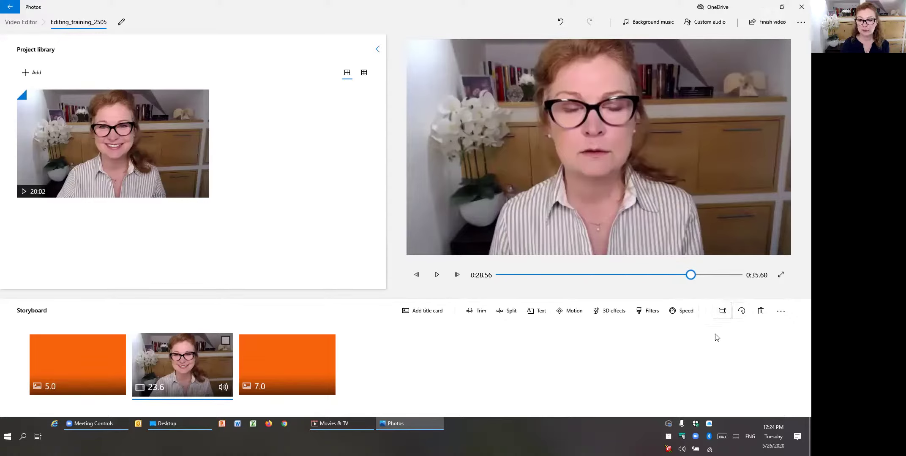
- Play the video to its end, then replay it from the opening title card into the closing card to check the music
click(435, 279)
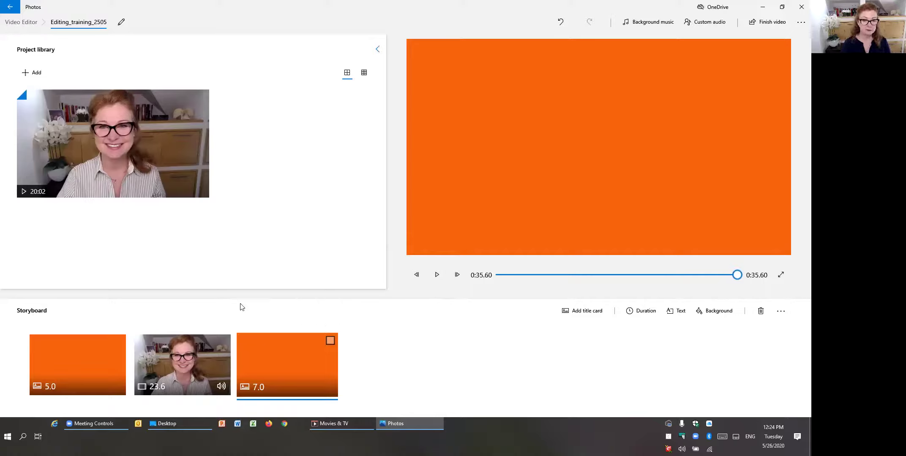
click(77, 358)
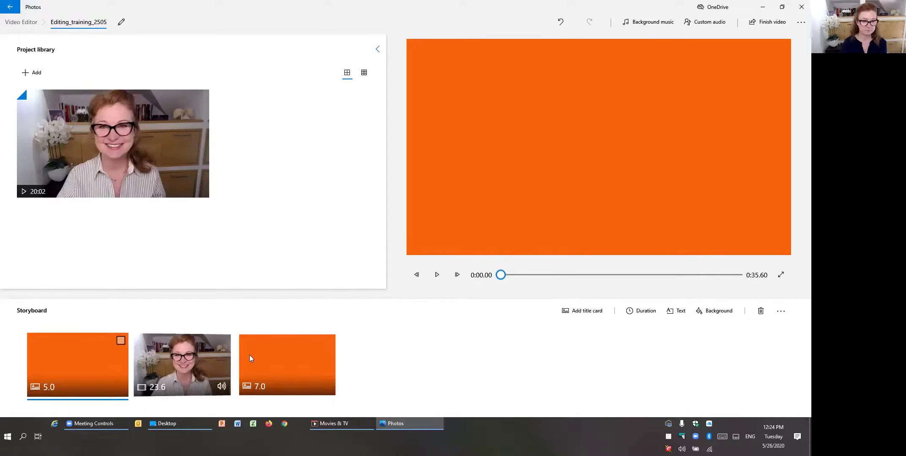
click(437, 275)
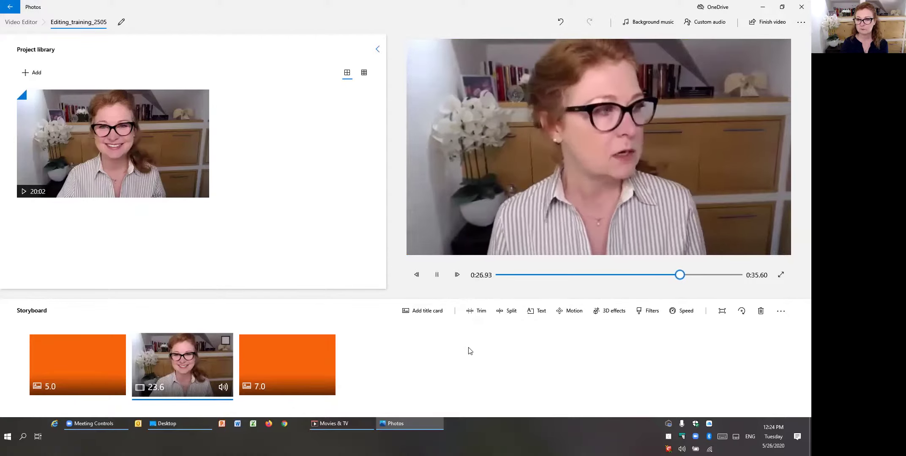
click(436, 280)
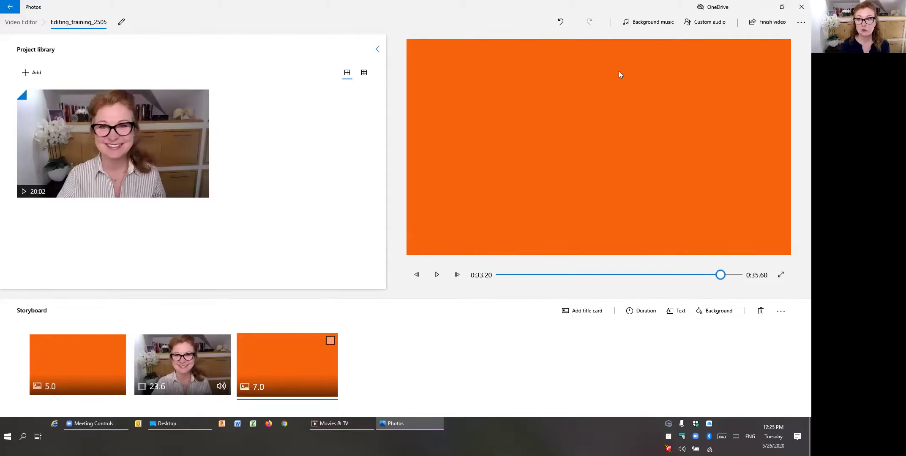
- Raise the background music volume to about a quarter of the full level and apply it
click(649, 25)
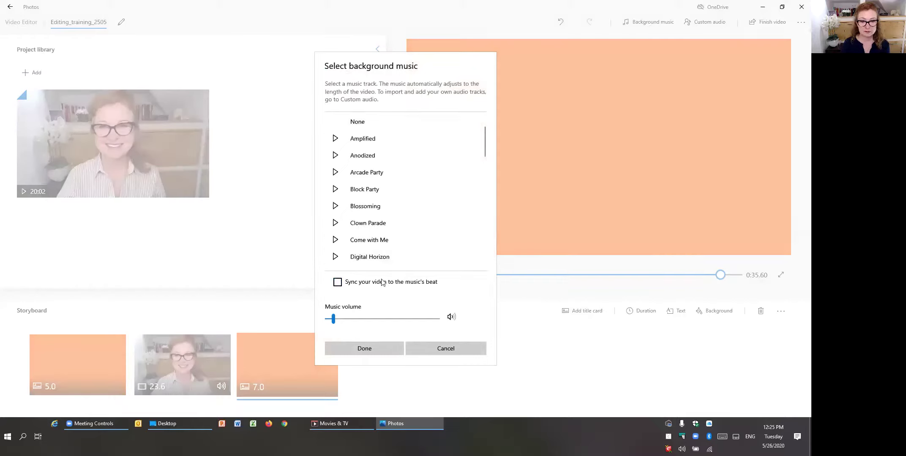
drag(334, 320, 355, 326)
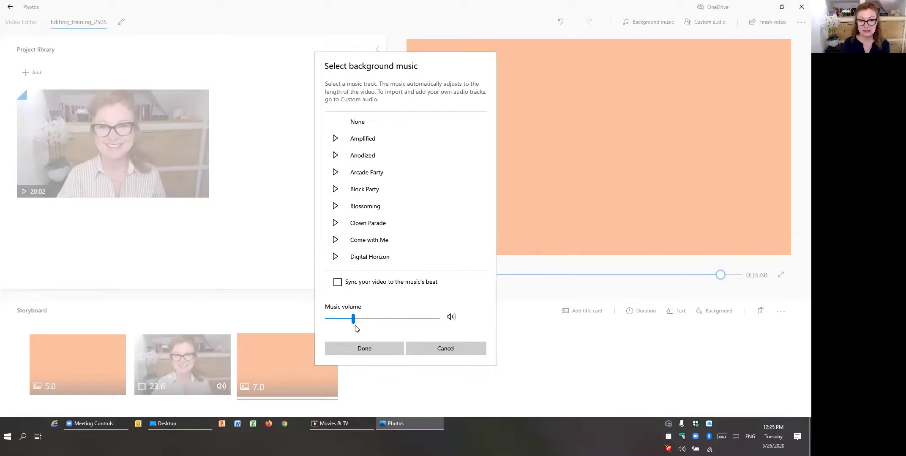
click(364, 349)
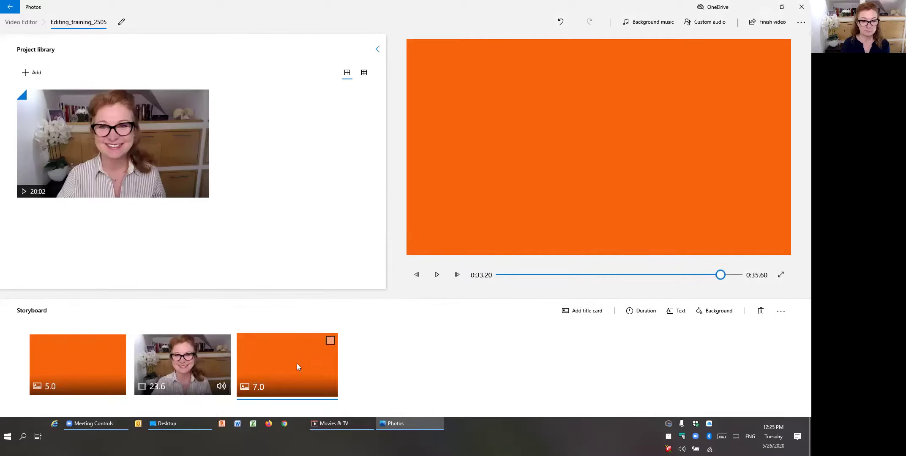
- Select the recorded clip, preview the Block Party track and apply it as the background music
click(182, 361)
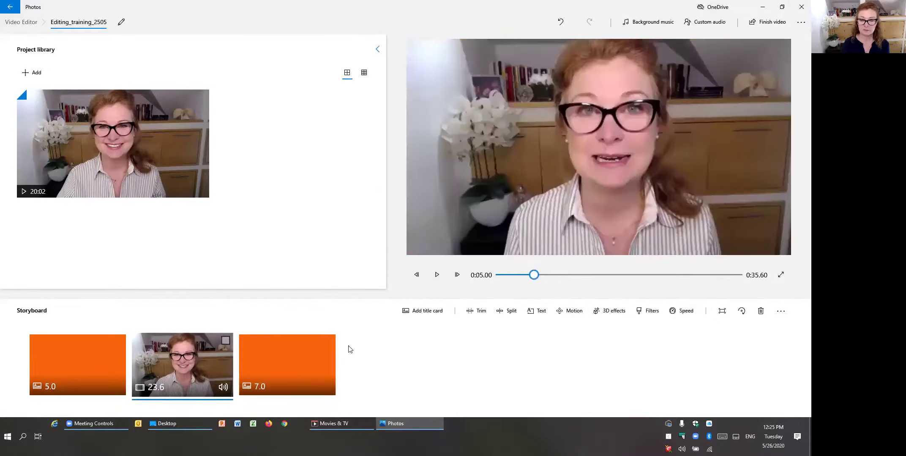
click(648, 22)
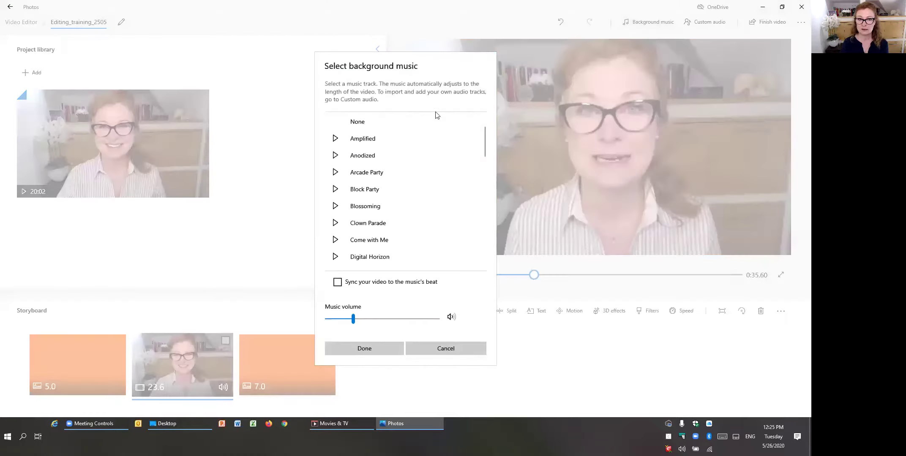
click(339, 189)
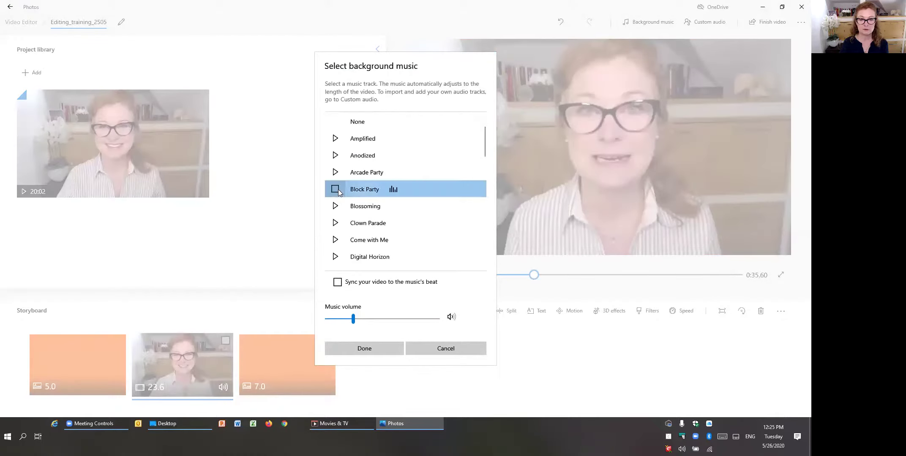
click(365, 349)
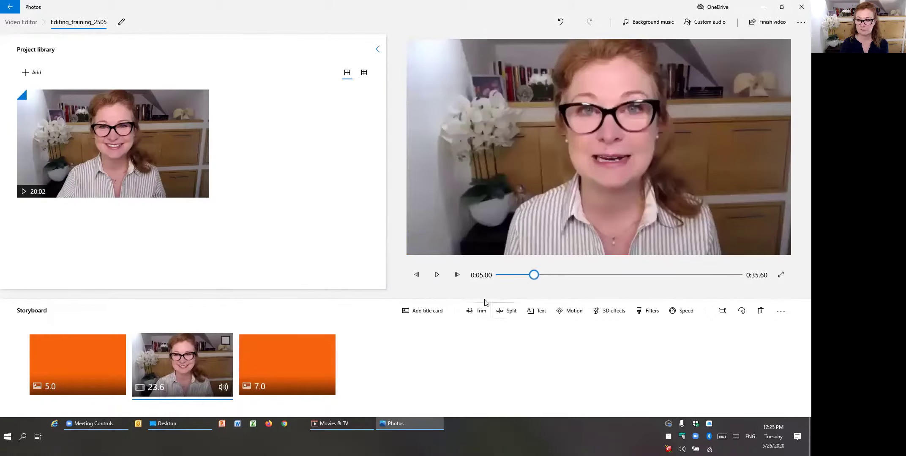
- Play the recorded clip from its start, then skip ahead to about 0:24 and listen to the music balance there
click(438, 275)
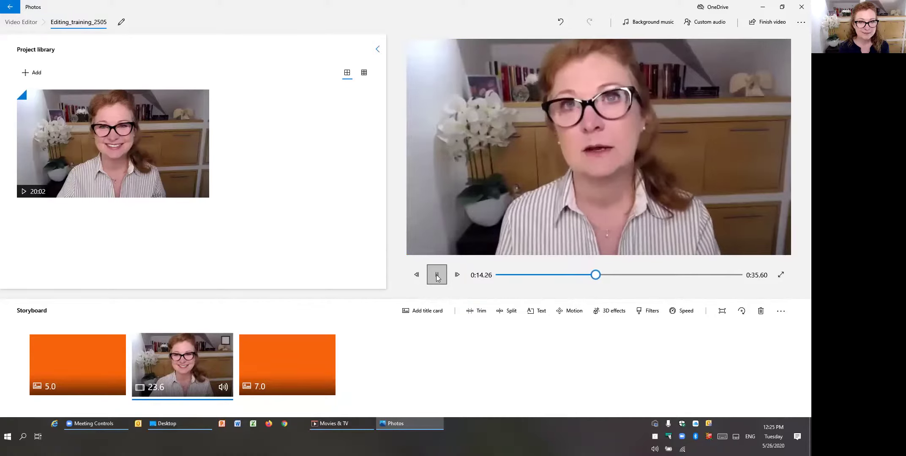
click(437, 278)
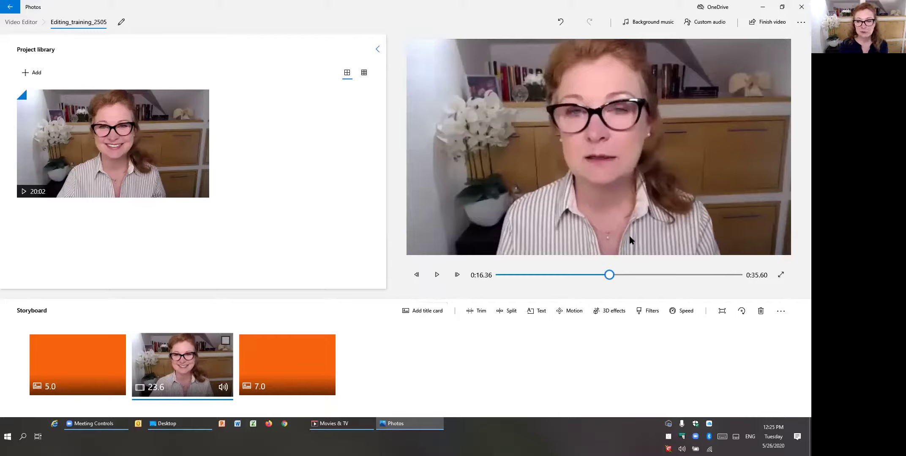
drag(610, 277, 663, 280)
click(435, 275)
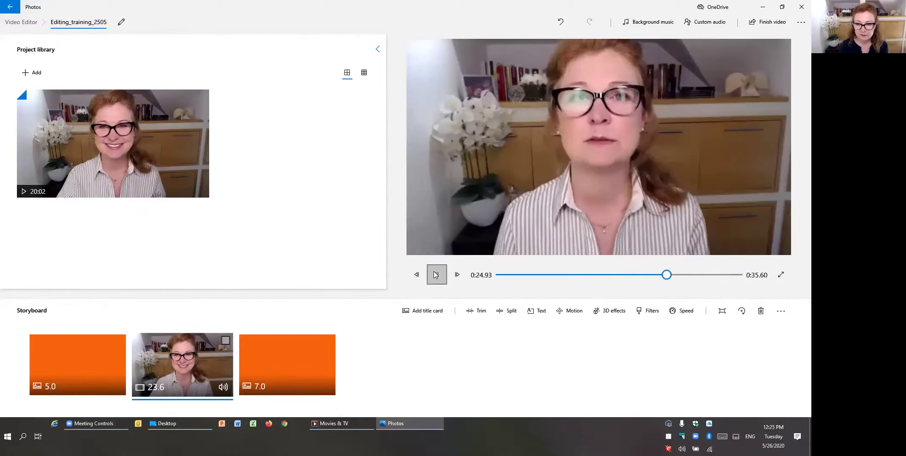
click(436, 274)
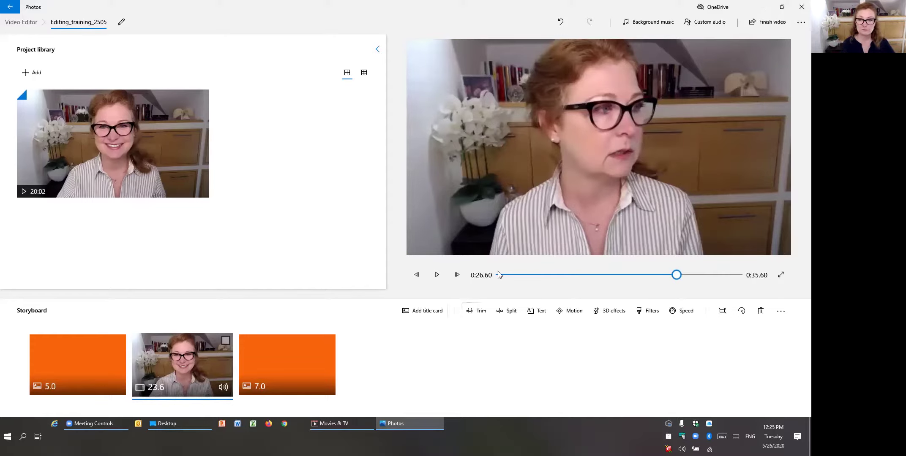
- Go back to the opening title card and change the background music track to Blossoming
click(89, 345)
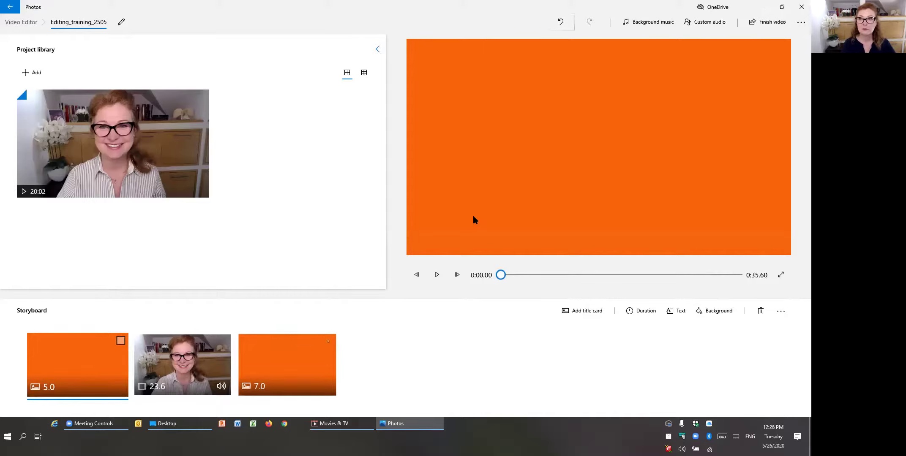
click(656, 23)
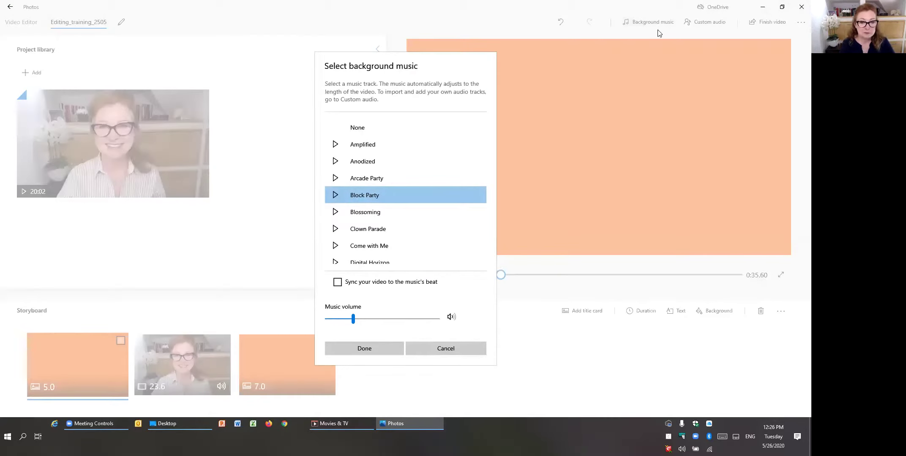
click(348, 212)
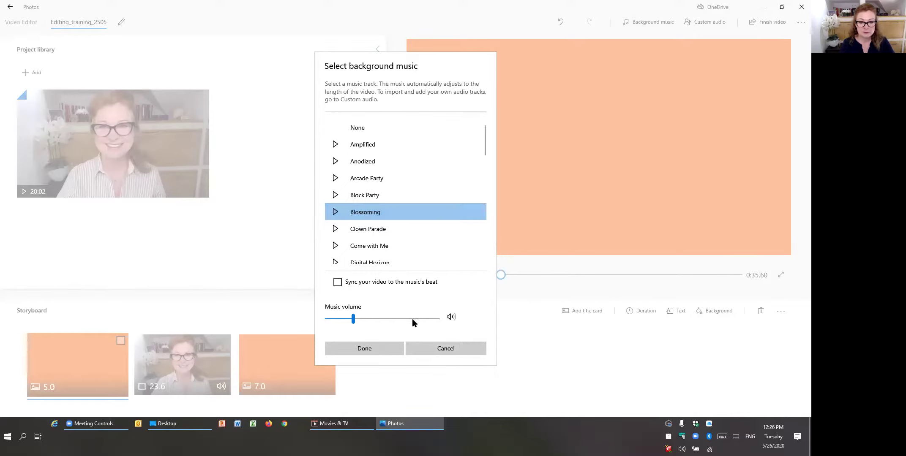
click(357, 349)
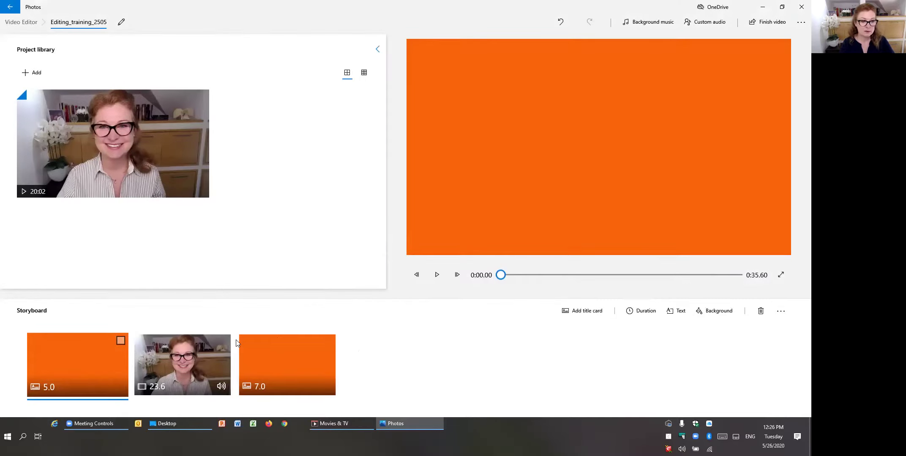
- Play the video from the opening title card into the recorded clip to check the new track, and return to the opening card
click(435, 275)
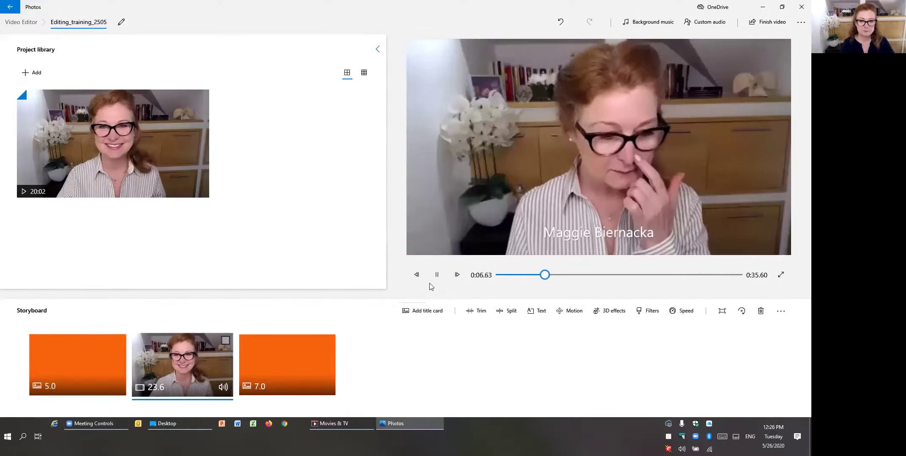
click(436, 275)
click(74, 371)
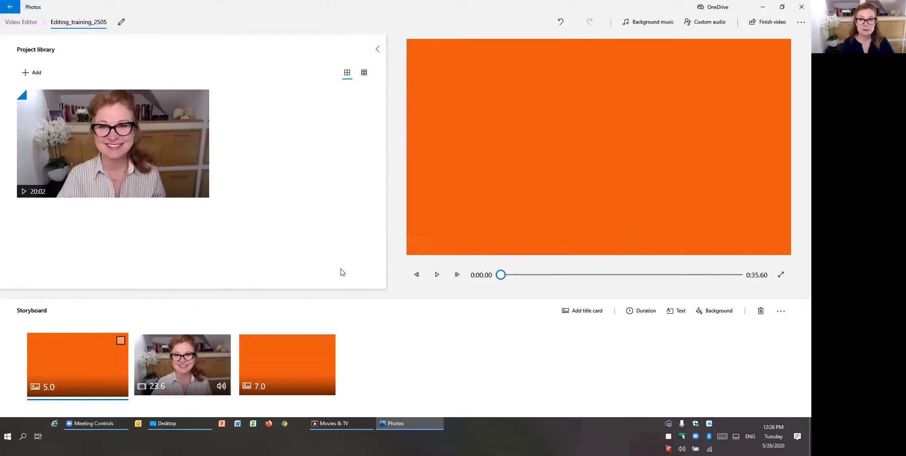
- Raise the volume of the Blossoming background music to about half of the full level and apply it
click(634, 22)
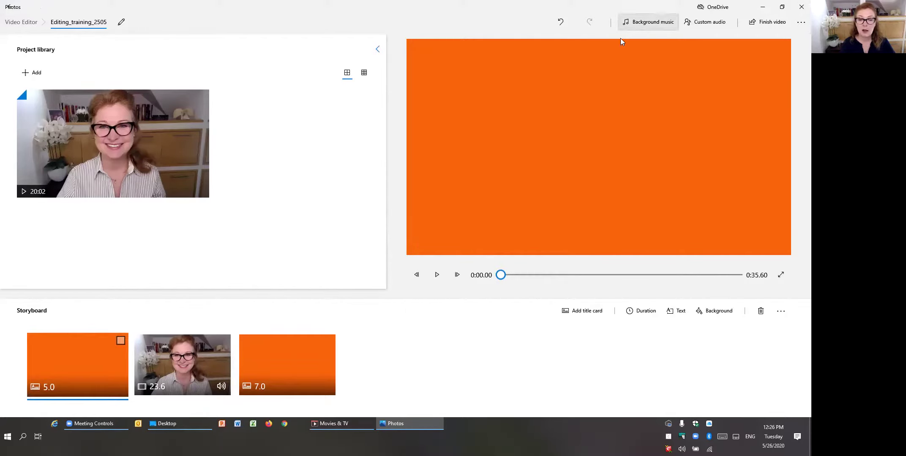
drag(355, 323, 386, 322)
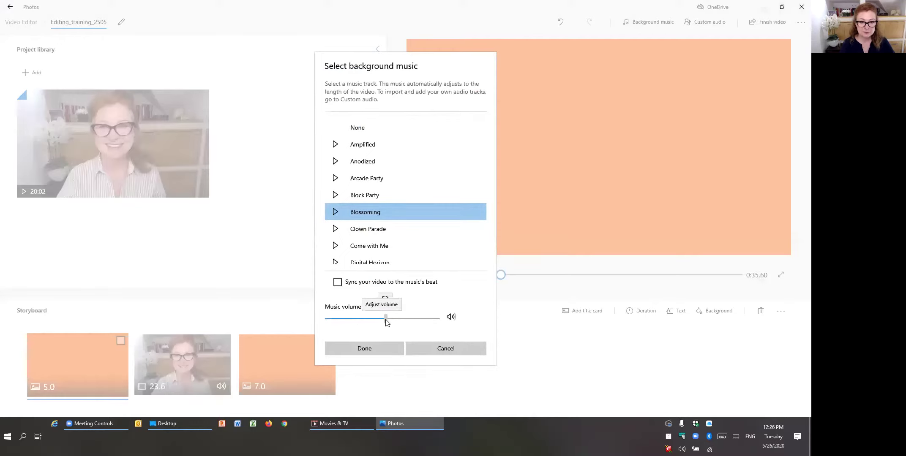
click(361, 351)
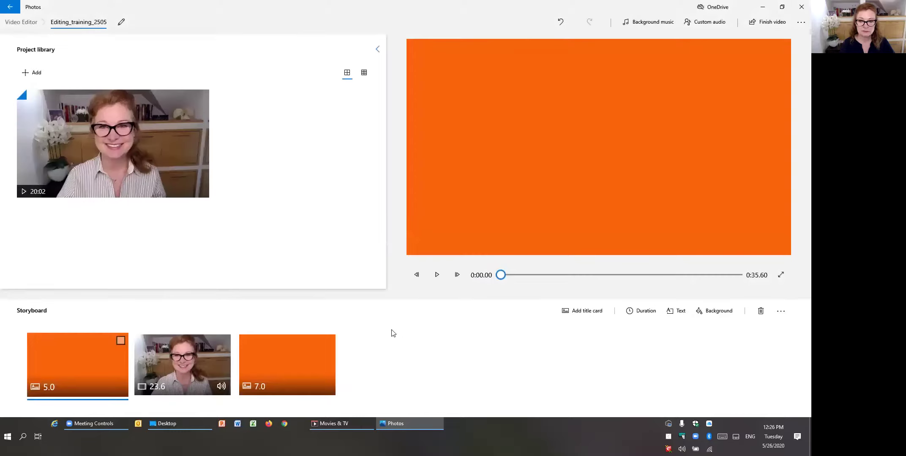
- Replay the video from the start to about 0:09 to judge the louder music, and reselect the opening title card
click(437, 275)
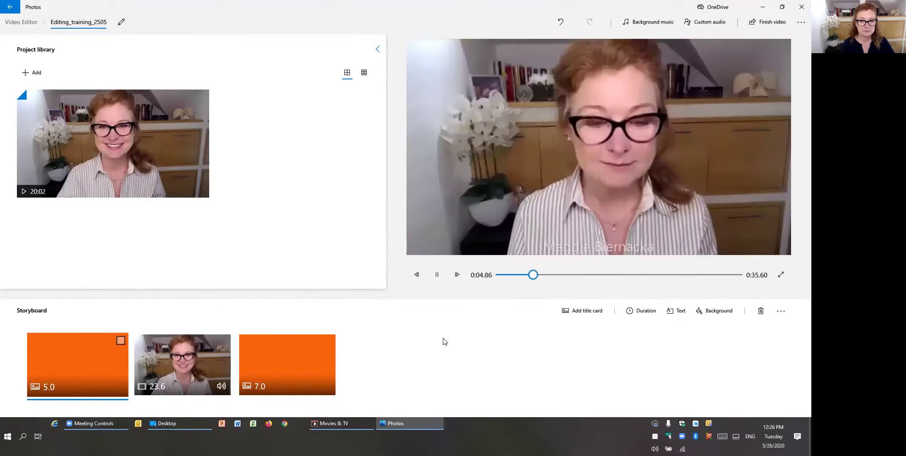
click(437, 277)
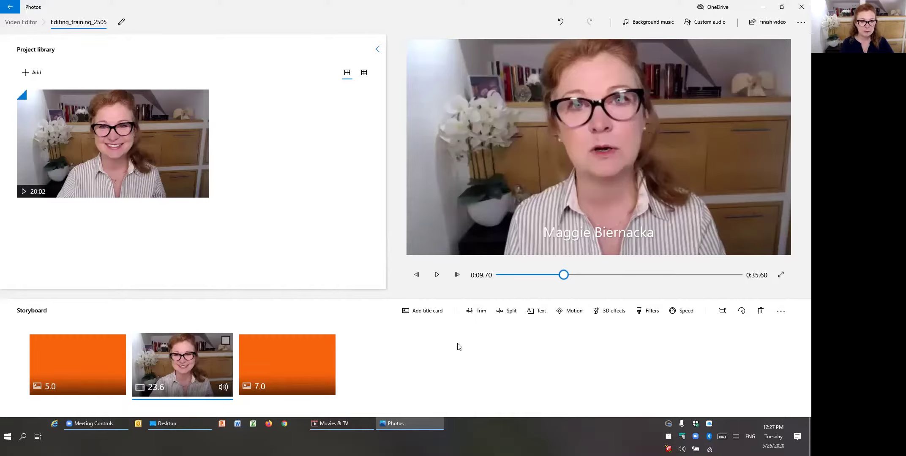
click(52, 361)
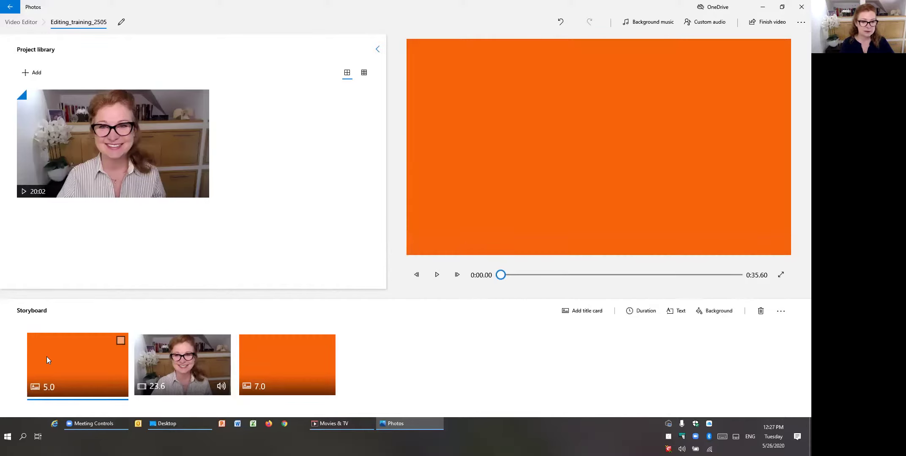